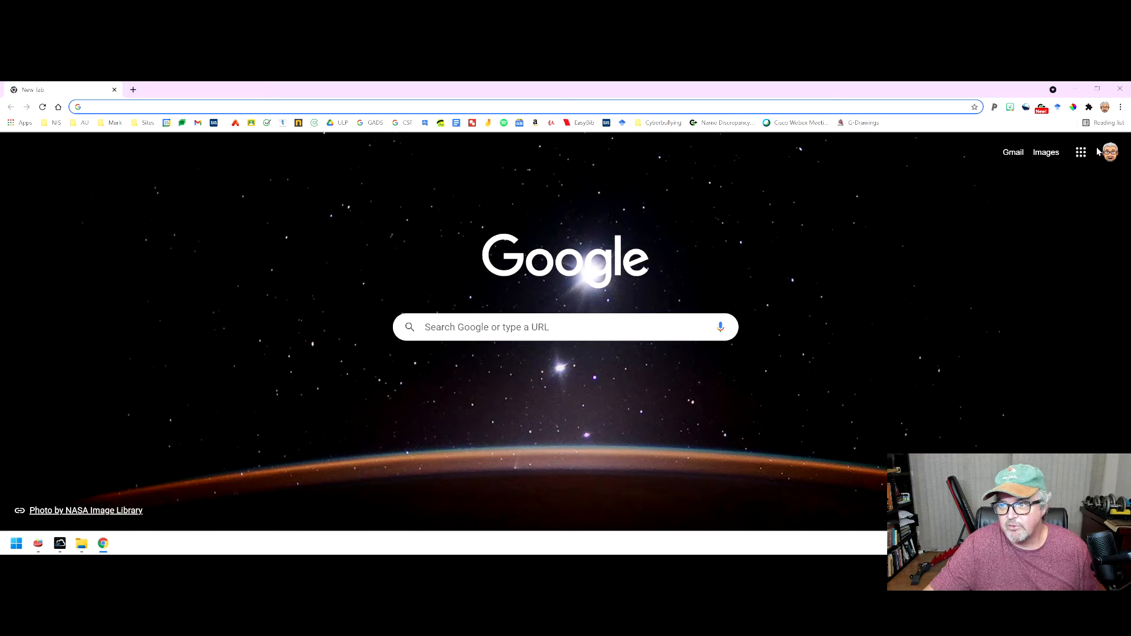
Step: Open the Copy of CES Data Collection (Students) (Responses) sheet from the Data Analysis (Final) folder in Google Drive and bring up its download formats
{"action": "left_click", "coordinate": [1081, 152]}
{"action": "left_click", "coordinate": [1021, 203]}
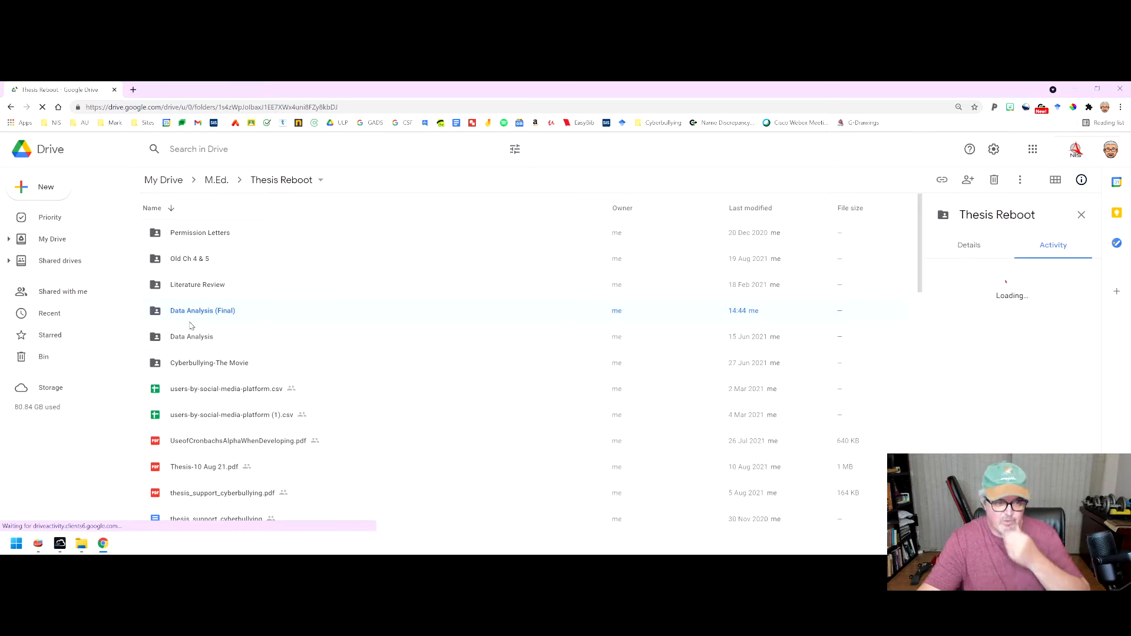
{"action": "double_click", "coordinate": [187, 318]}
{"action": "double_click", "coordinate": [207, 259]}
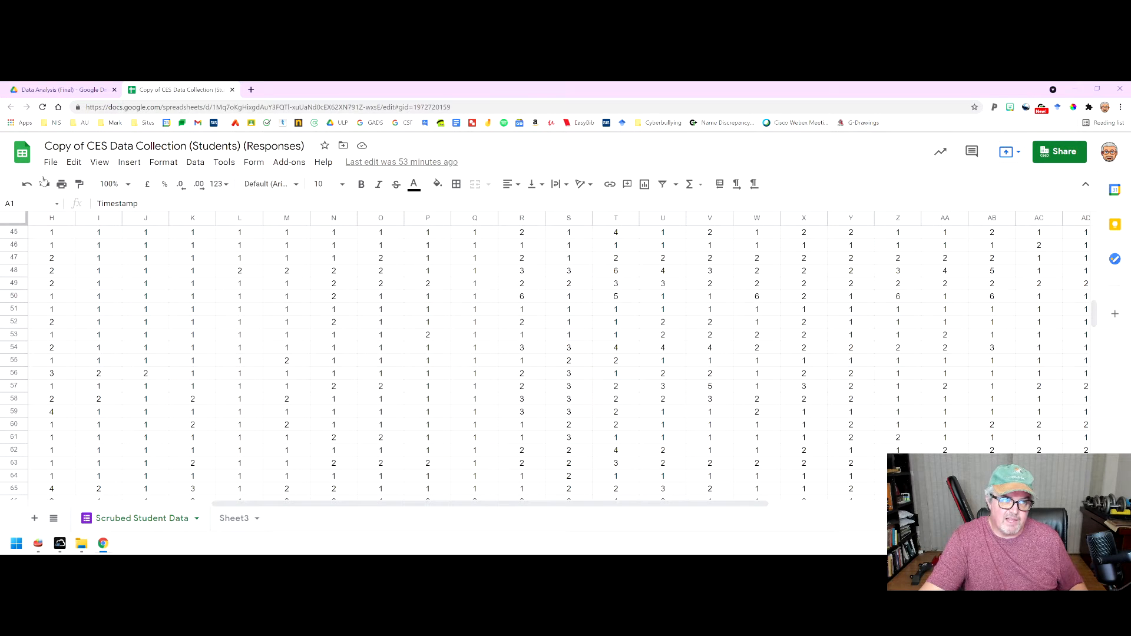
{"action": "left_click", "coordinate": [51, 165]}
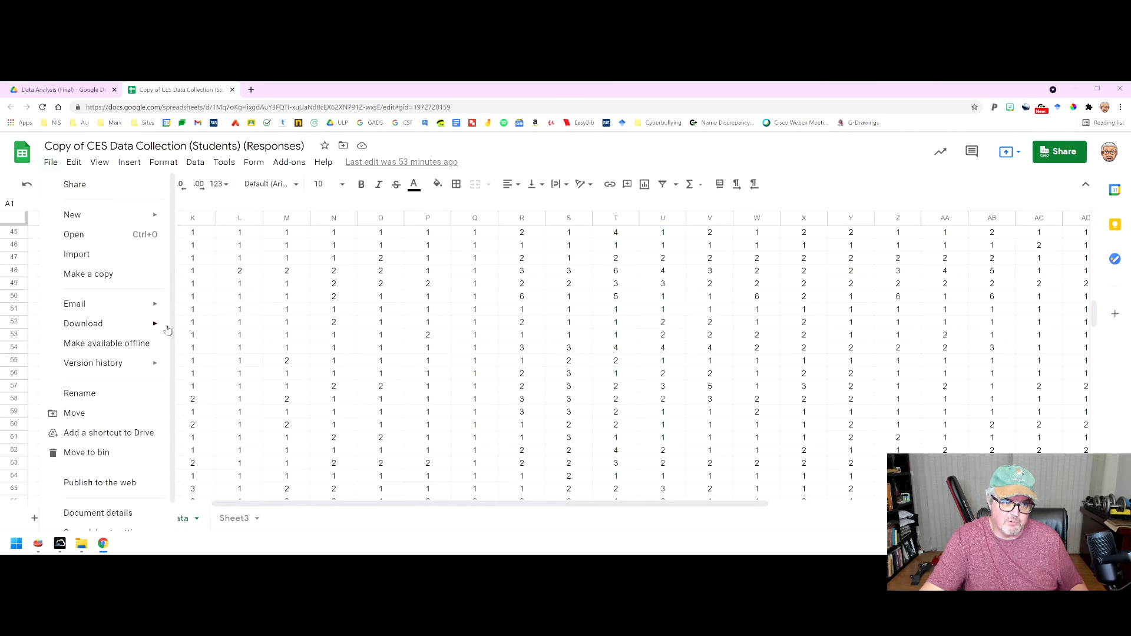
{"action": "mouse_move", "coordinate": [164, 330]}
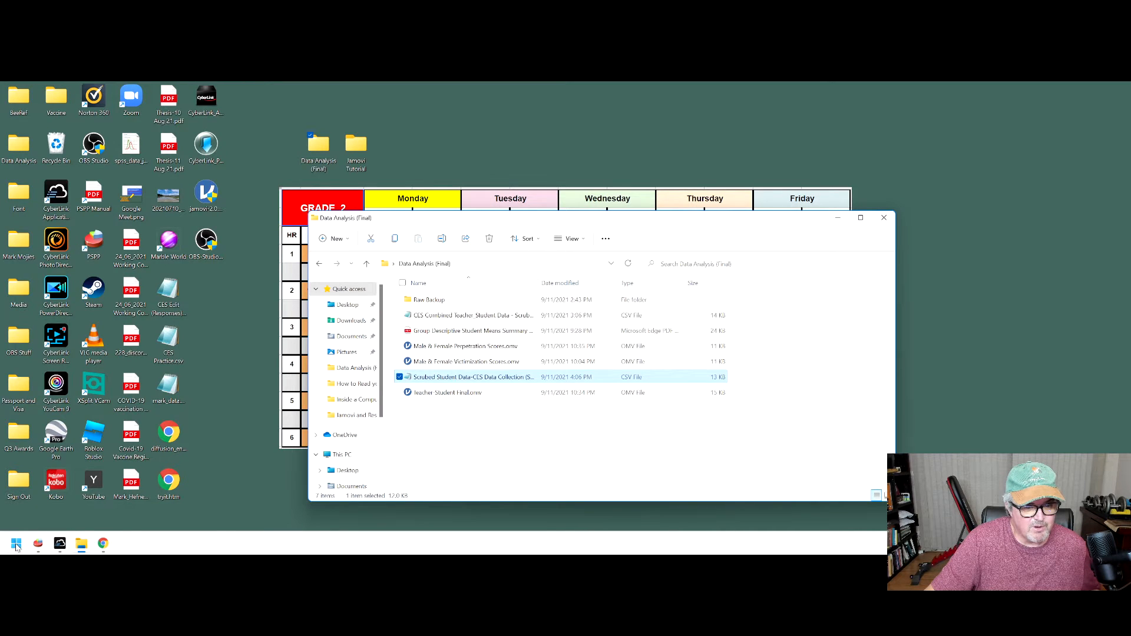
Step: Launch jamovi and delete the empty default variables A, B and C from the untitled data set
{"action": "left_click", "coordinate": [15, 543]}
{"action": "left_click", "coordinate": [45, 335]}
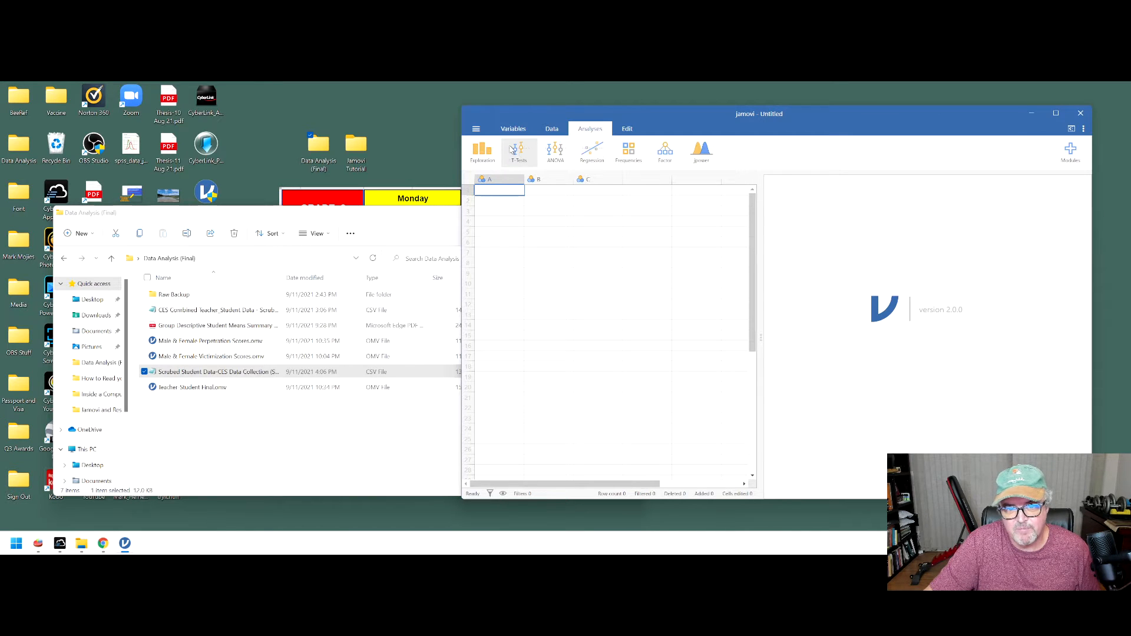
{"action": "right_click", "coordinate": [496, 178]}
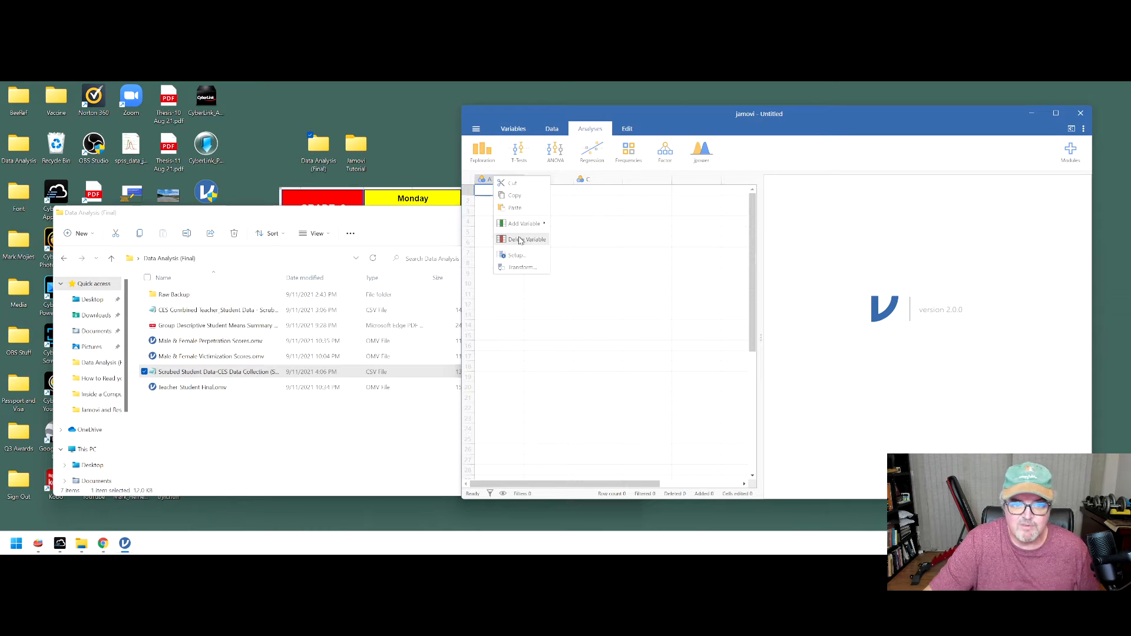
{"action": "left_click", "coordinate": [520, 240]}
{"action": "left_click", "coordinate": [747, 214]}
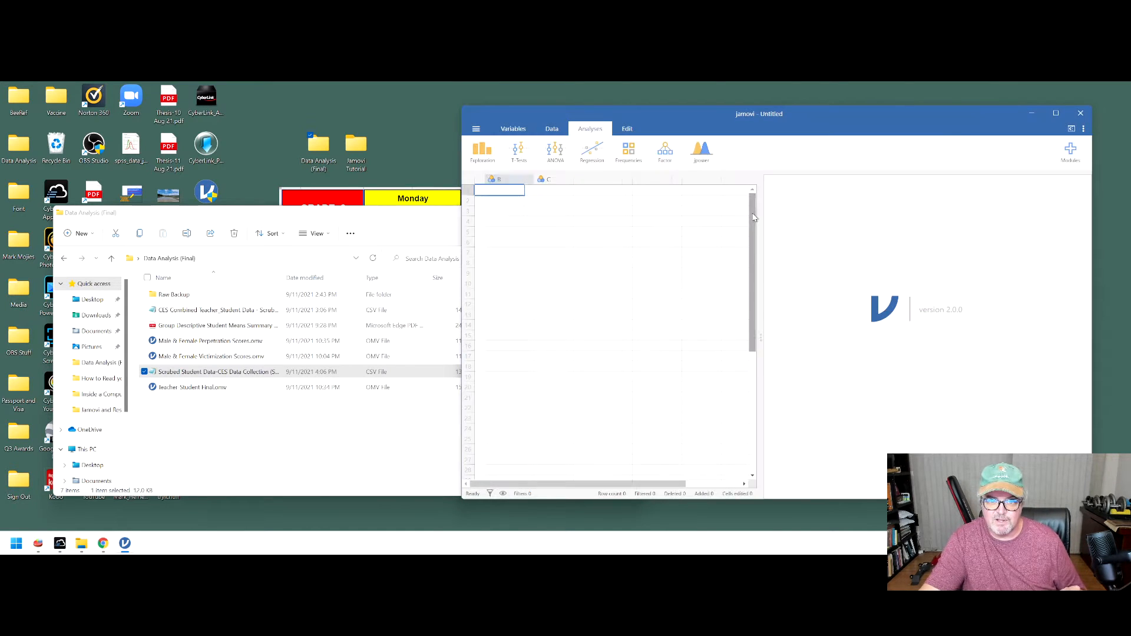
{"action": "right_click", "coordinate": [501, 179]}
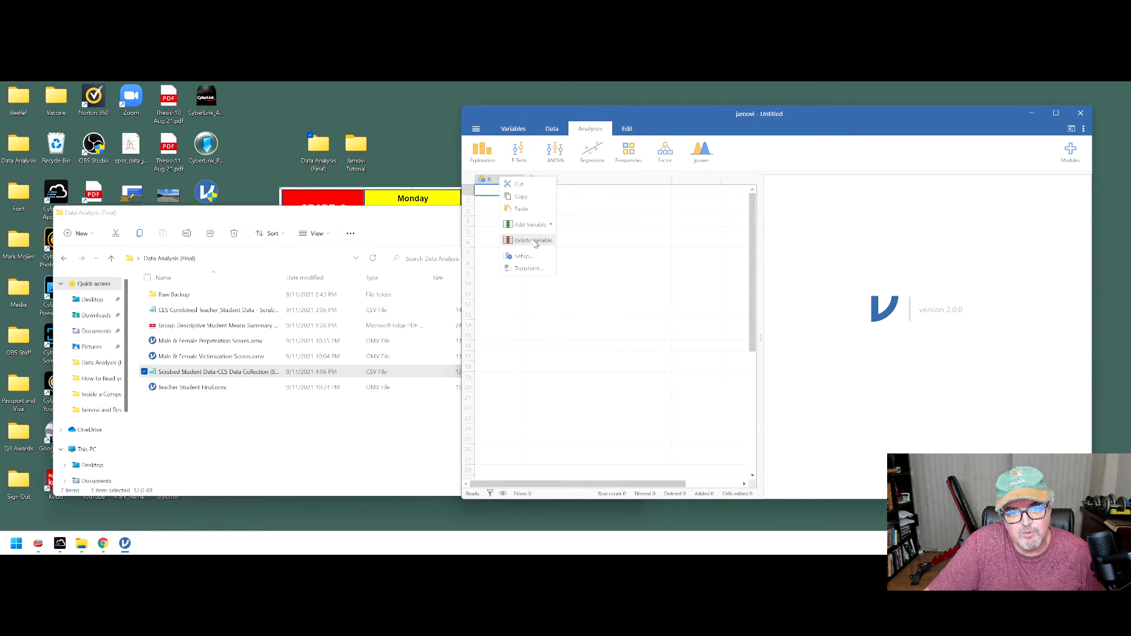
{"action": "left_click", "coordinate": [534, 240]}
{"action": "left_click", "coordinate": [748, 214]}
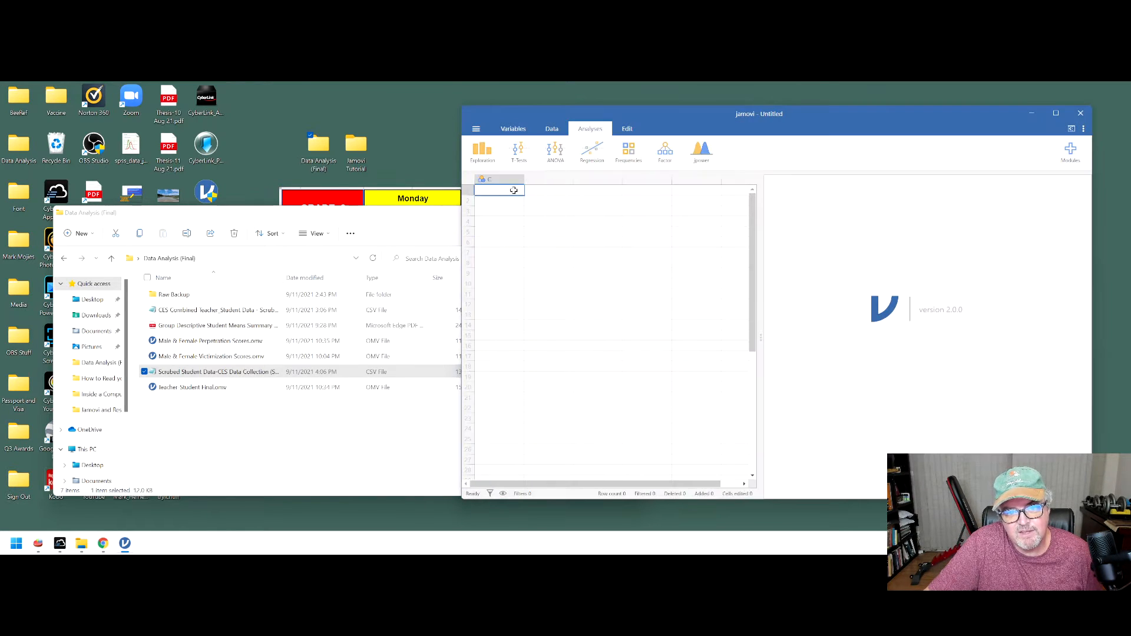
{"action": "right_click", "coordinate": [508, 179]}
{"action": "left_click", "coordinate": [532, 241]}
{"action": "left_click", "coordinate": [739, 214]}
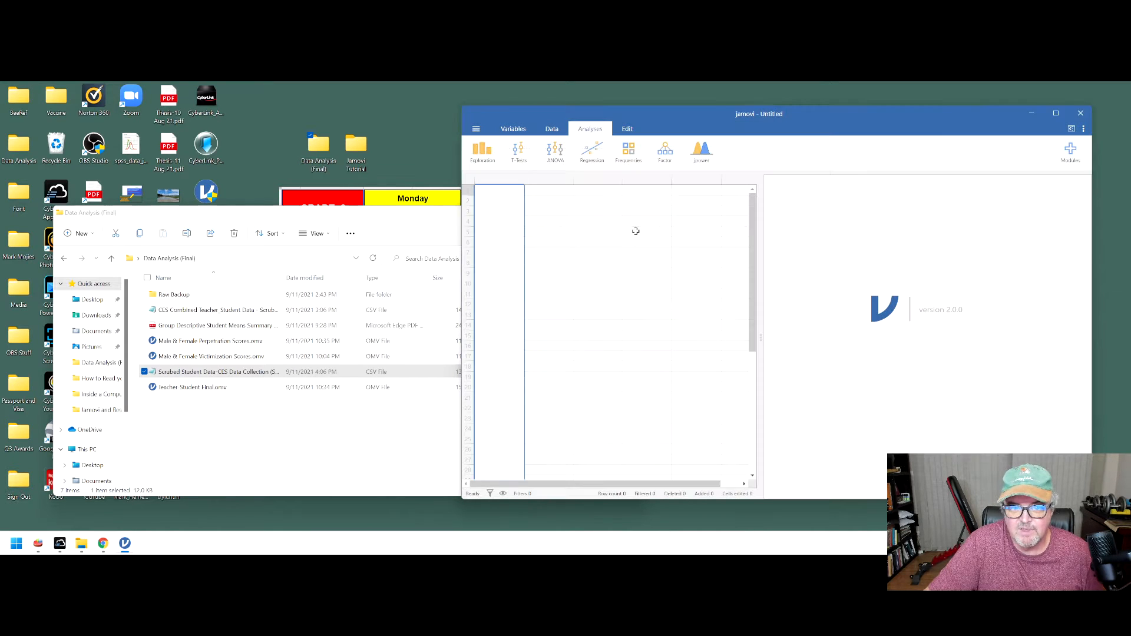
Step: Import the Scrubed Student Data-CES Data Collection CSV file from the Data Analysis (Final) folder and widen the data area to show more variables
{"action": "left_click", "coordinate": [476, 129]}
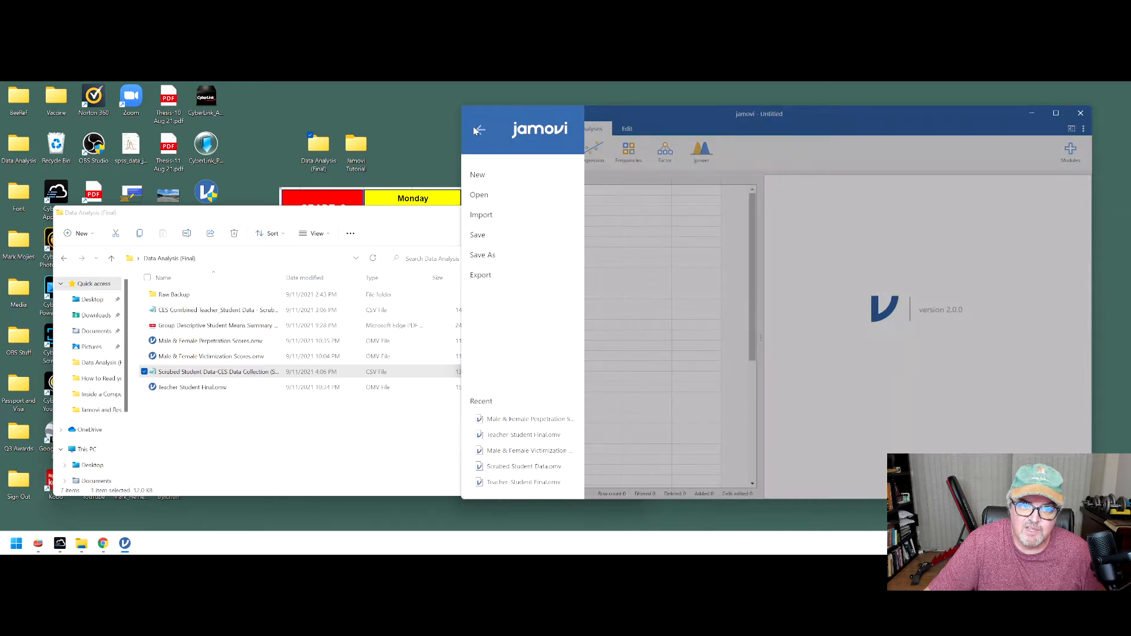
{"action": "left_click", "coordinate": [481, 215]}
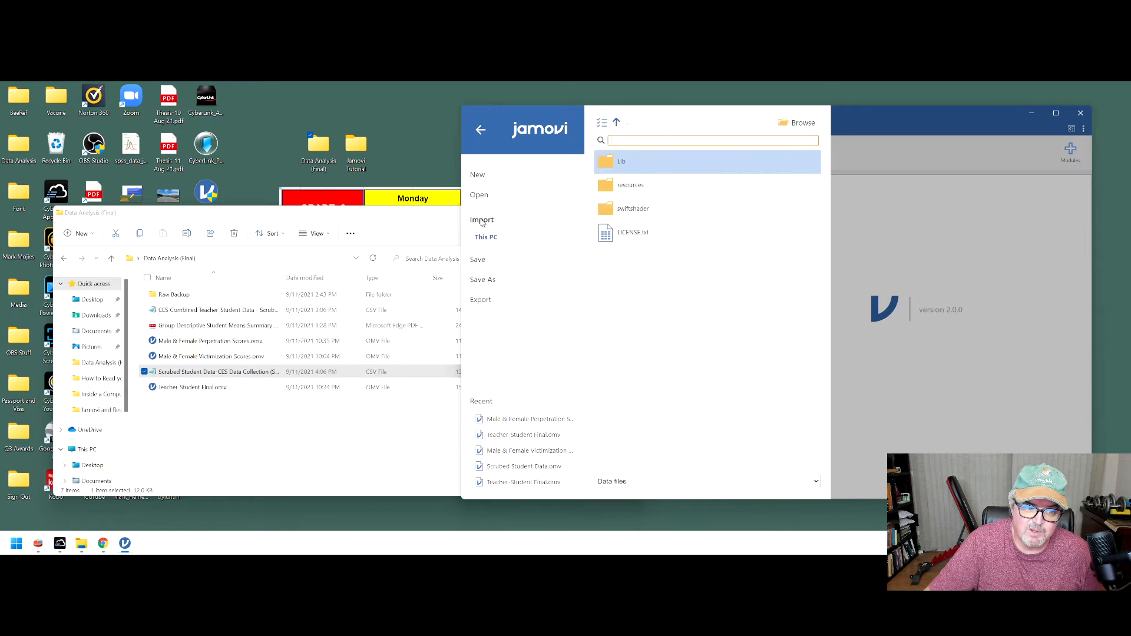
{"action": "left_click", "coordinate": [802, 124]}
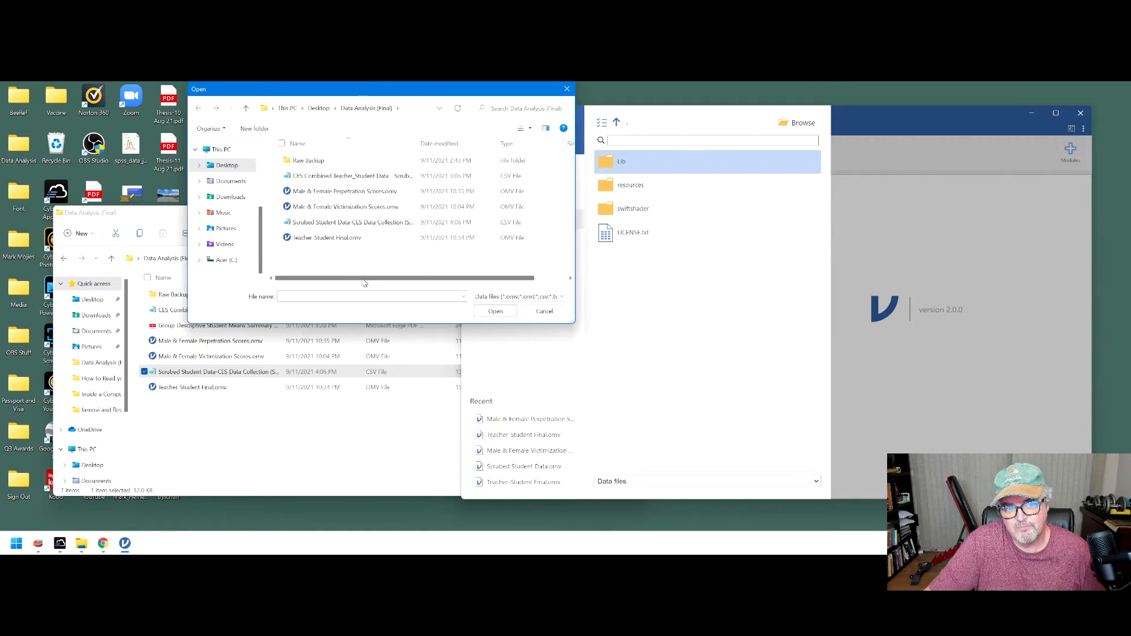
{"action": "left_click", "coordinate": [347, 223]}
{"action": "left_click", "coordinate": [496, 312]}
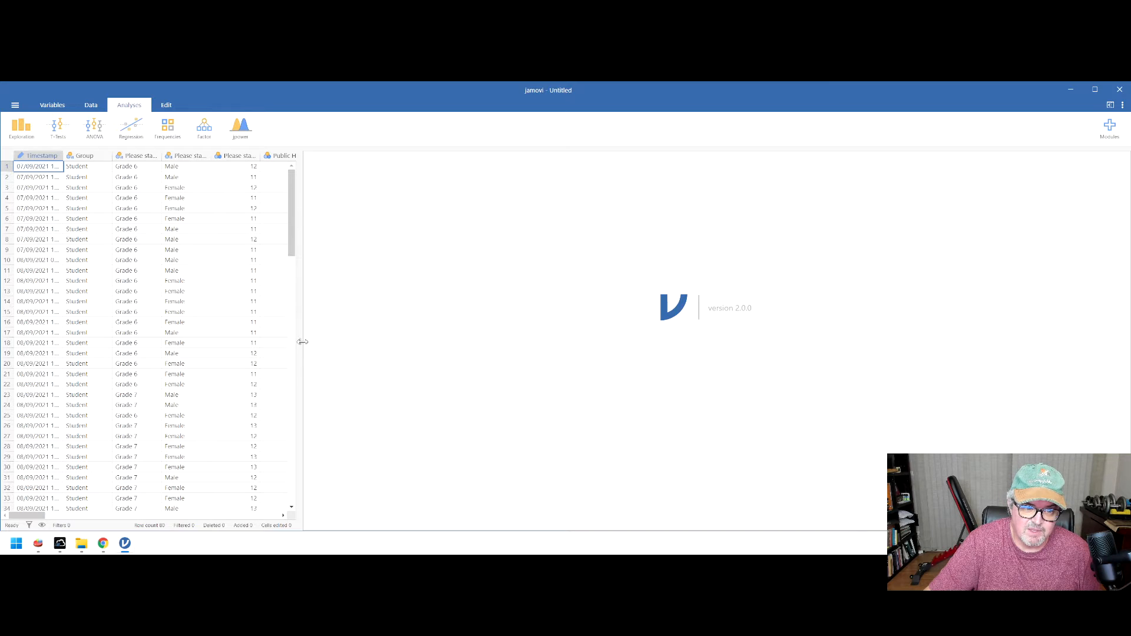
{"action": "left_click_drag", "start_coordinate": [301, 341], "coordinate": [779, 375]}
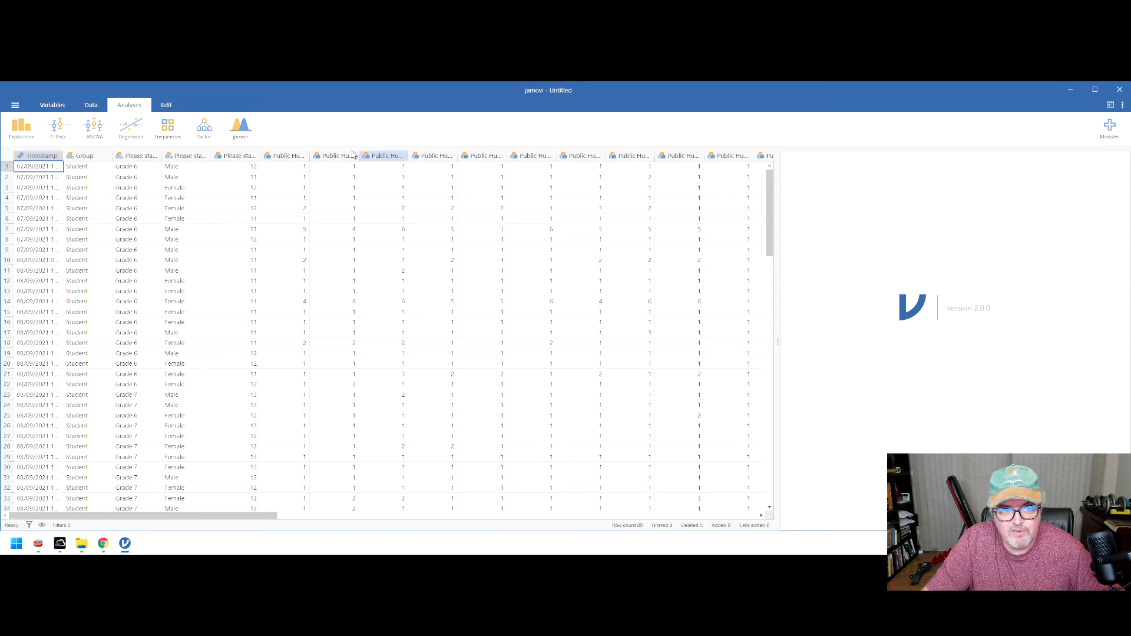
Step: Rename the first Public Humiliation (Victim) variable, directly after the age variable, as PHV1
{"action": "left_click", "coordinate": [277, 154]}
{"action": "left_click", "coordinate": [341, 154]}
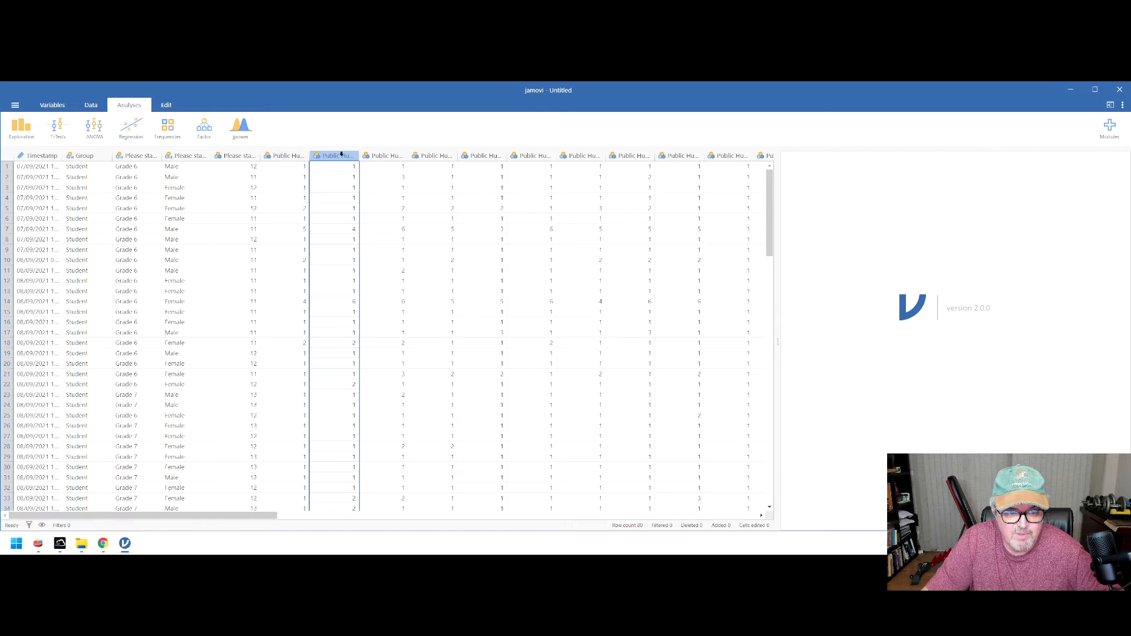
{"action": "double_click", "coordinate": [272, 155]}
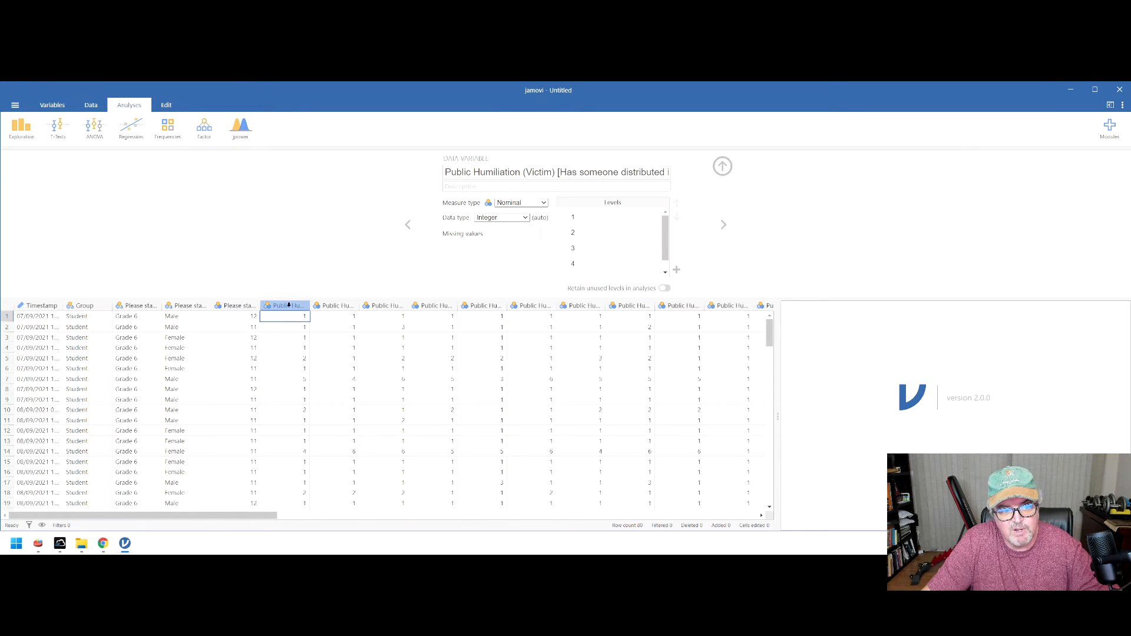
{"action": "left_click", "coordinate": [475, 166]}
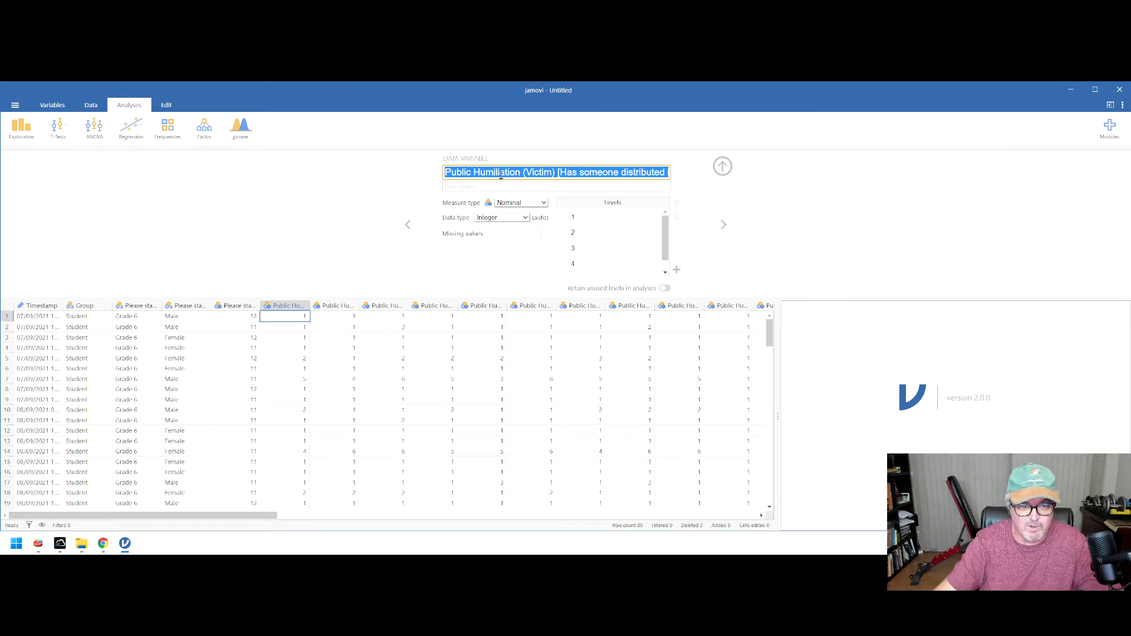
{"action": "left_click", "coordinate": [339, 306]}
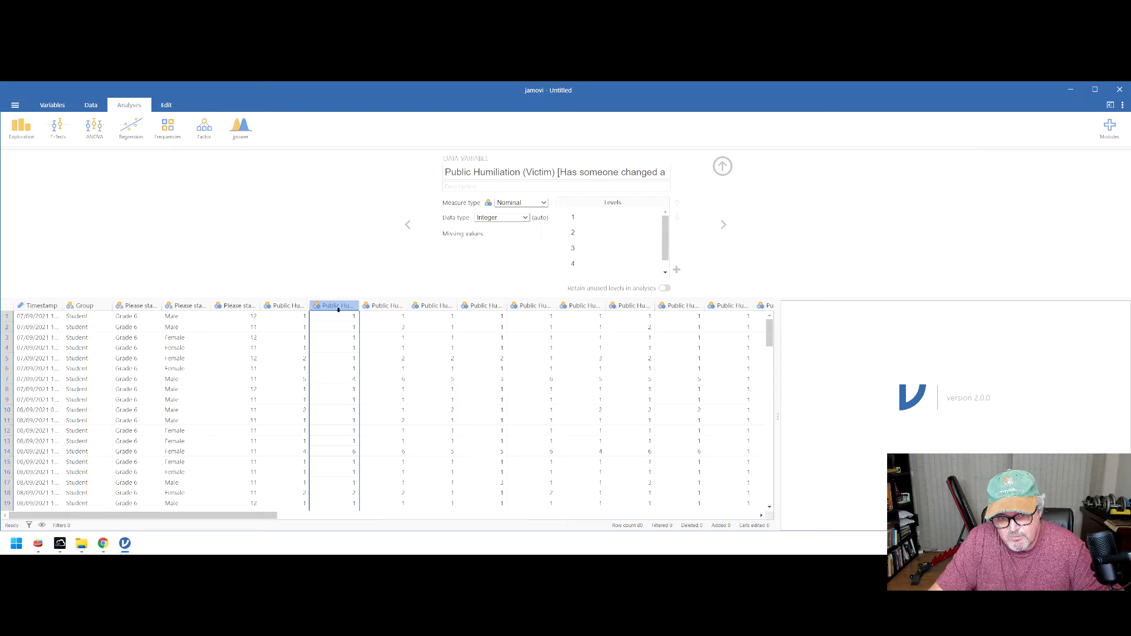
{"action": "left_click", "coordinate": [273, 305]}
{"action": "left_click", "coordinate": [498, 172]}
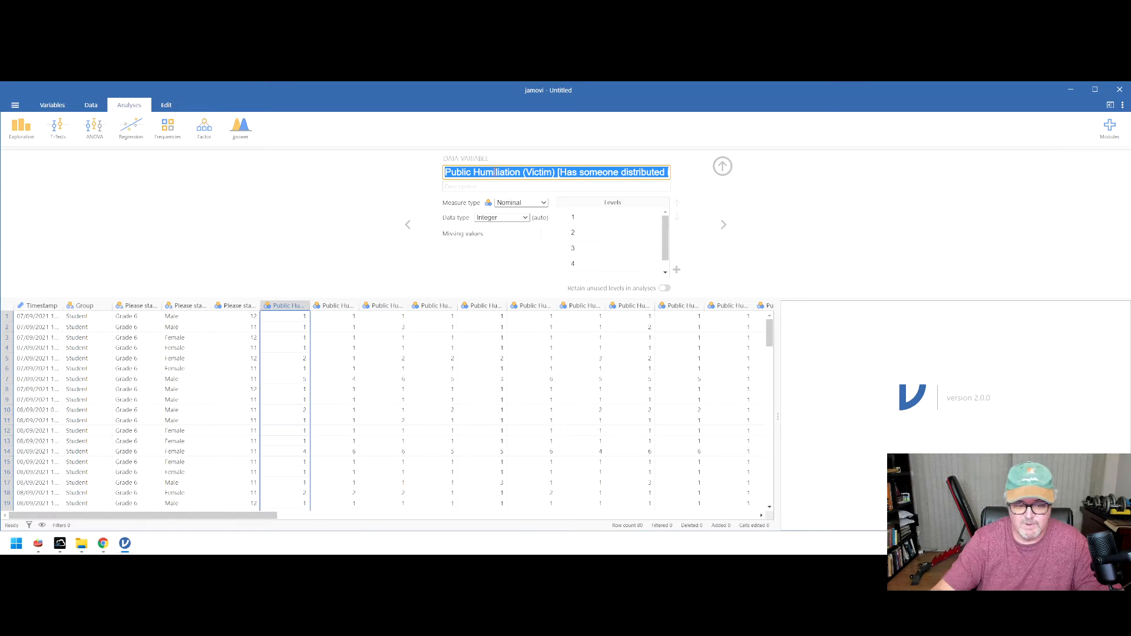
{"action": "type", "text": "PHV1"}
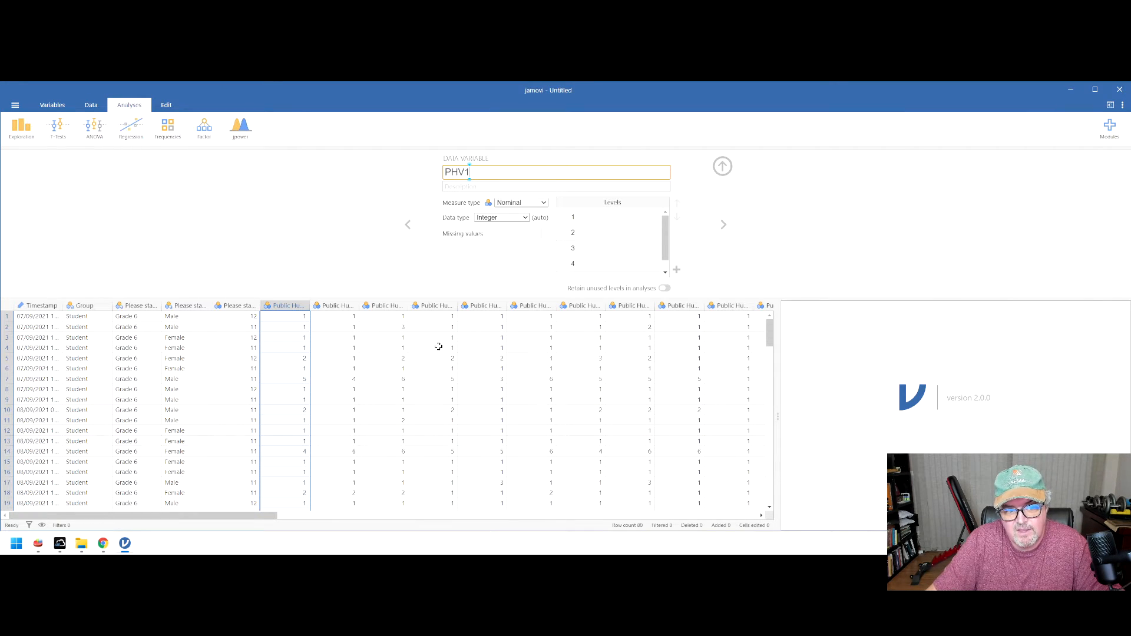
Step: Rename the second and third Public Humiliation (Victim) variables as PHV2 and PHV3
{"action": "left_click", "coordinate": [328, 305]}
{"action": "left_click", "coordinate": [475, 173]}
{"action": "type", "text": "PHV2"}
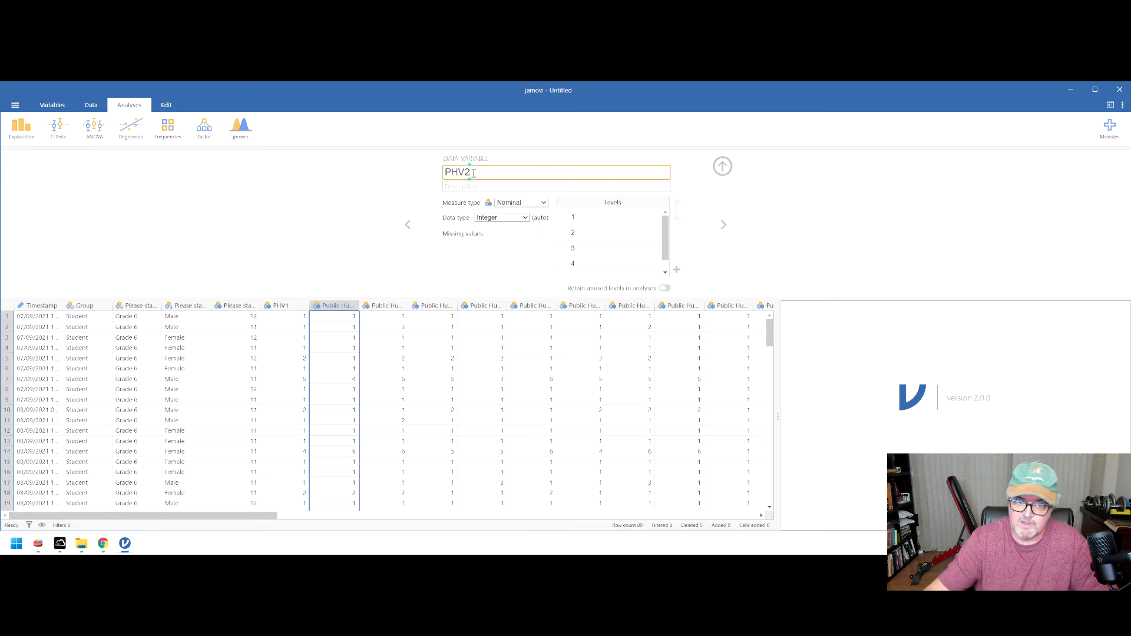
{"action": "key", "text": "Return"}
{"action": "left_click", "coordinate": [724, 225]}
{"action": "left_click", "coordinate": [481, 173]}
{"action": "type", "text": "PHV3"}
Step: Rename the fourth, fifth and sixth Public Humiliation (Victim) variables as PHV4, PHV5 and PHV6
{"action": "left_click", "coordinate": [723, 225]}
{"action": "left_click", "coordinate": [483, 173]}
{"action": "type", "text": "PHV4"}
{"action": "key", "text": "Return"}
{"action": "left_click", "coordinate": [724, 225]}
{"action": "left_click", "coordinate": [481, 173]}
{"action": "type", "text": "PHV5"}
{"action": "left_click", "coordinate": [724, 225]}
{"action": "left_click", "coordinate": [481, 173]}
{"action": "type", "text": "PHV6"}
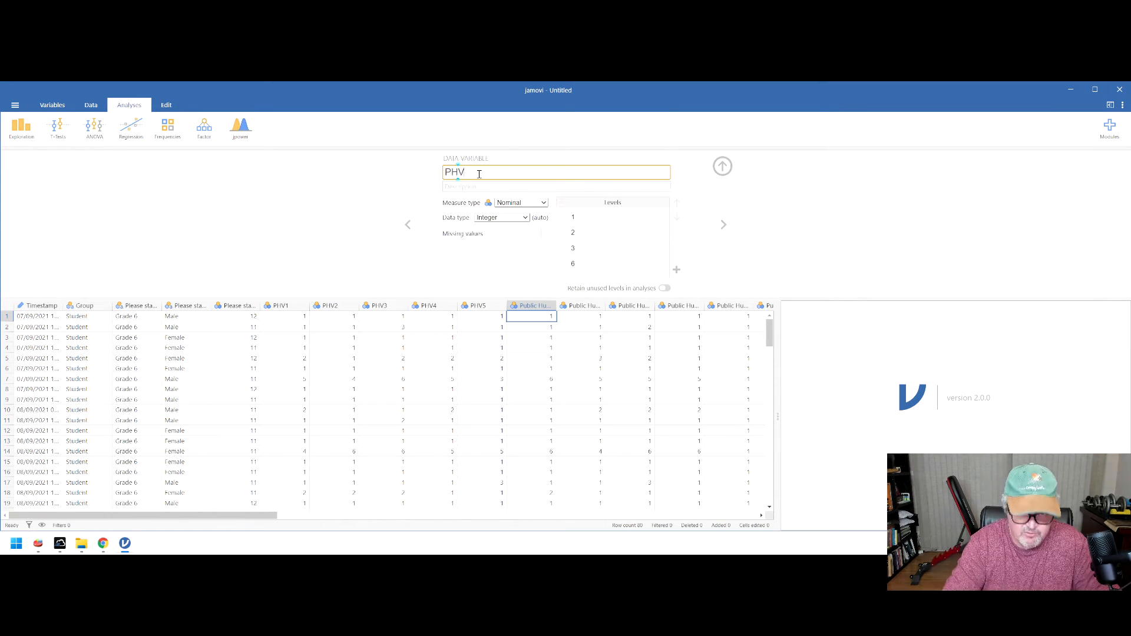
Step: Rename the last three Public Humiliation (Victim) variables as PHV7, PHV8 and PHV9
{"action": "left_click", "coordinate": [724, 225]}
{"action": "left_click", "coordinate": [471, 173]}
{"action": "type", "text": "PHV7"}
{"action": "left_click", "coordinate": [724, 225]}
{"action": "left_click", "coordinate": [465, 172]}
{"action": "type", "text": "PHV8"}
{"action": "left_click", "coordinate": [723, 225]}
{"action": "left_click", "coordinate": [471, 173]}
{"action": "type", "text": "PHV9"}
{"action": "key", "text": "Return"}
Step: Insert a computed variable before the first Public Humiliation (Perpetrator) variable and name it PHV-Avg
{"action": "left_click", "coordinate": [722, 226]}
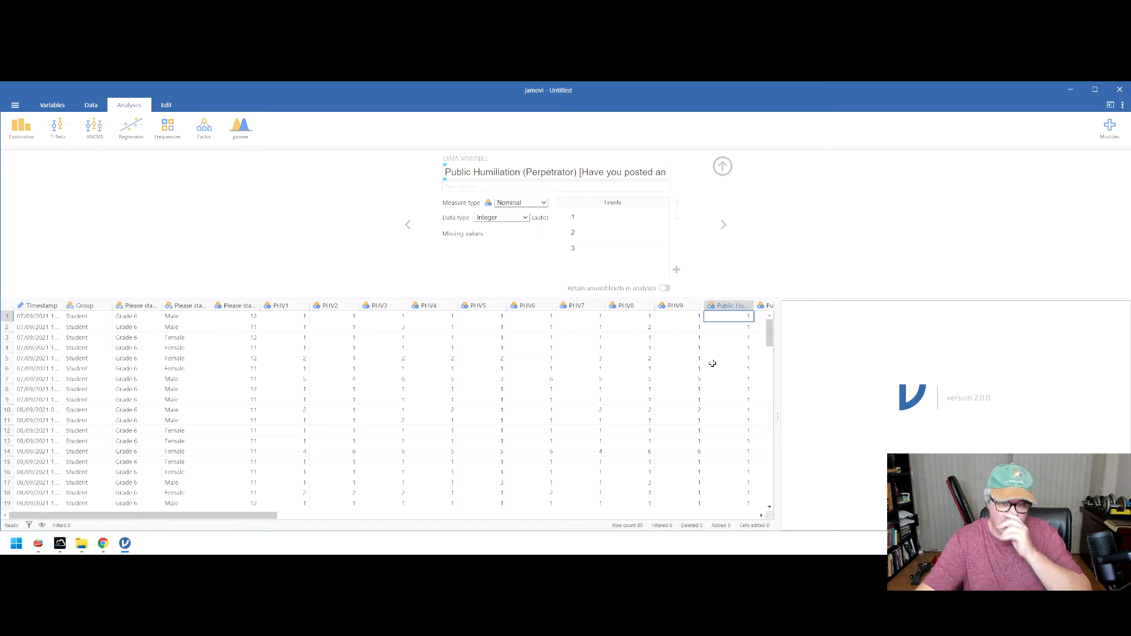
{"action": "left_click", "coordinate": [729, 305]}
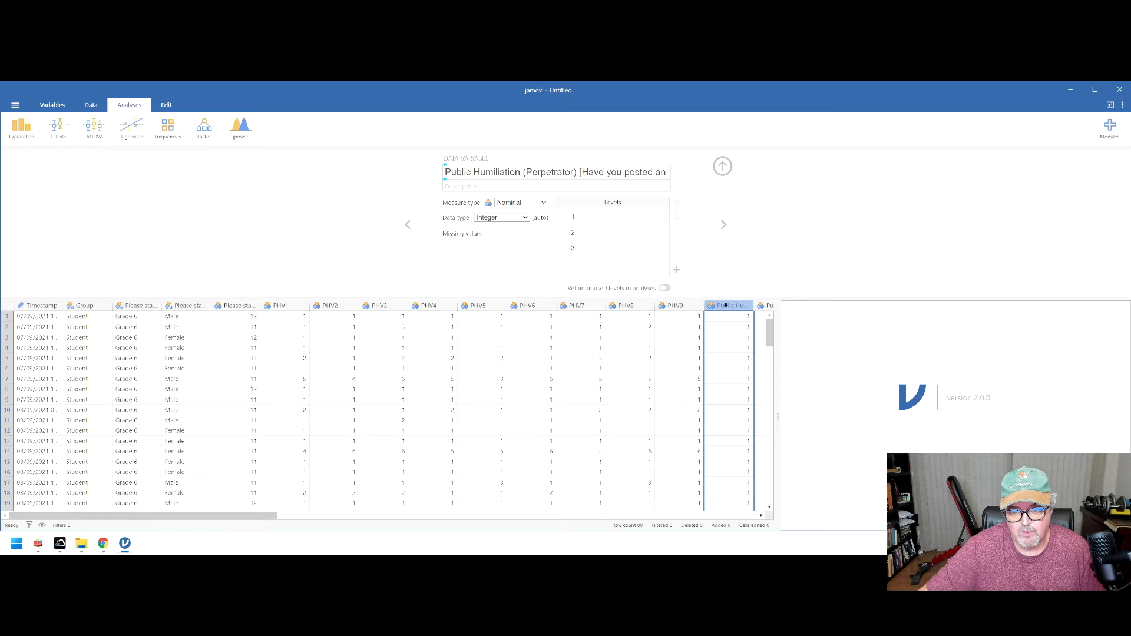
{"action": "right_click", "coordinate": [725, 305]}
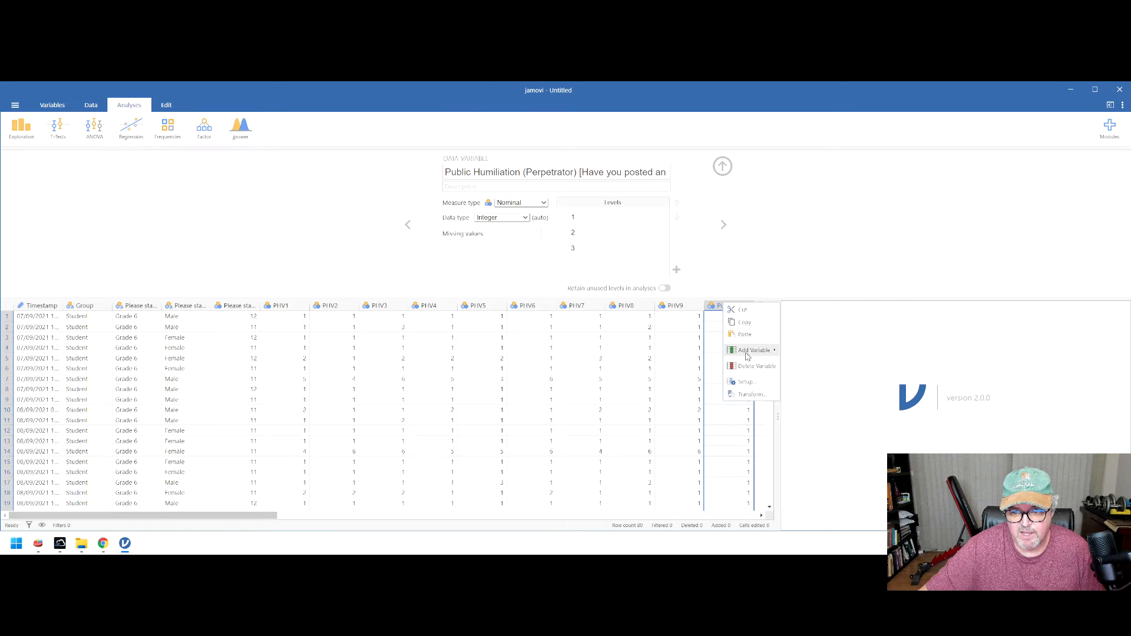
{"action": "mouse_move", "coordinate": [775, 353]}
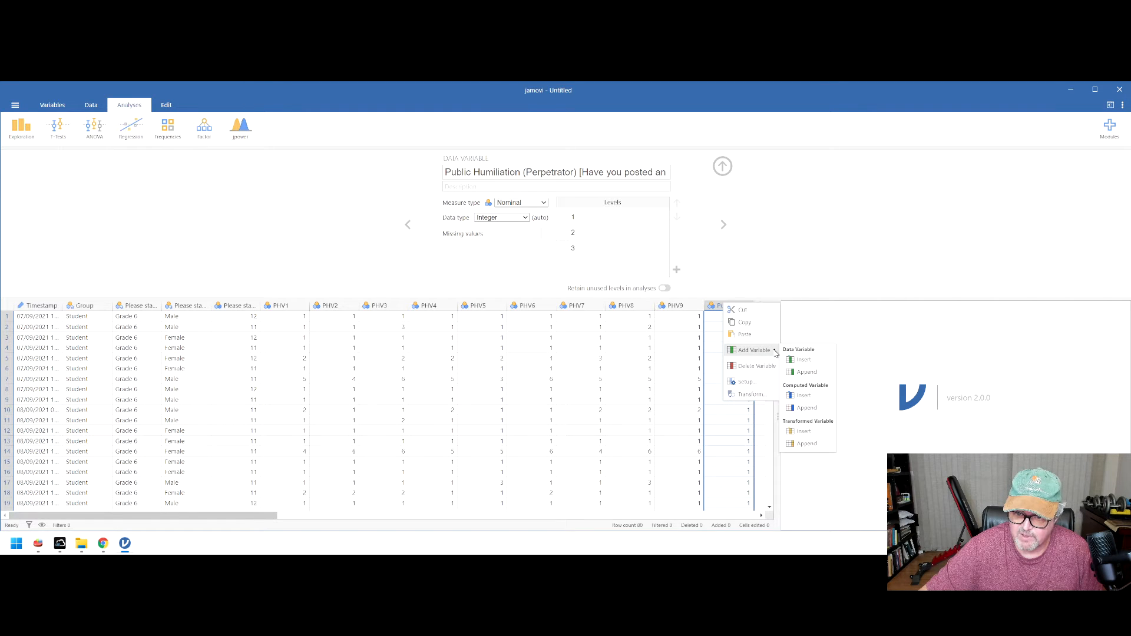
{"action": "left_click", "coordinate": [804, 395]}
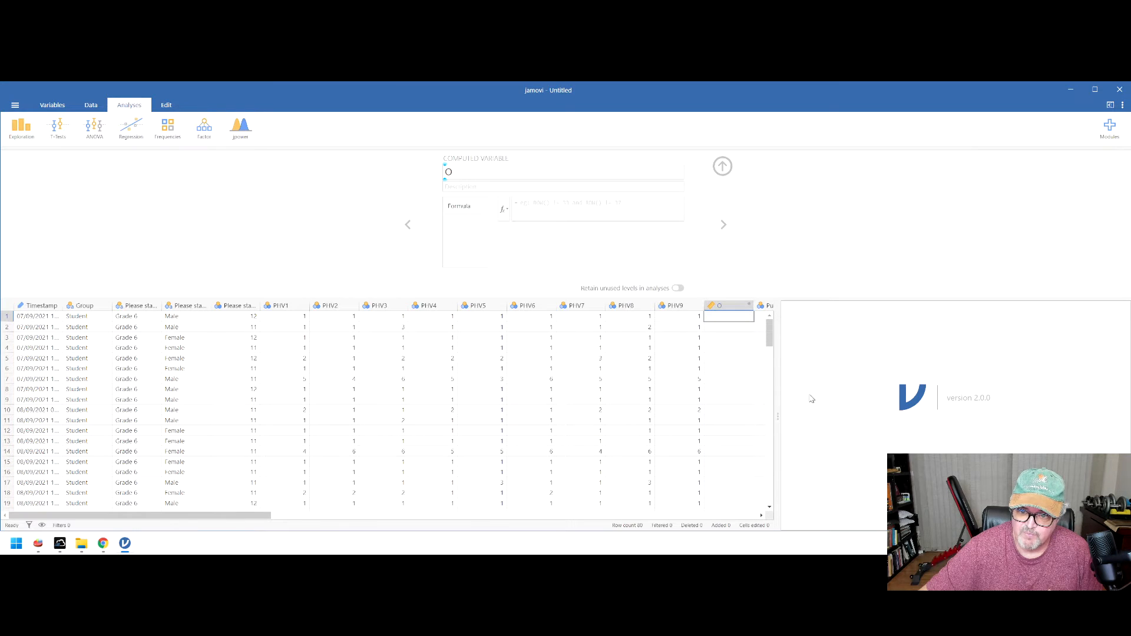
{"action": "left_click", "coordinate": [458, 175]}
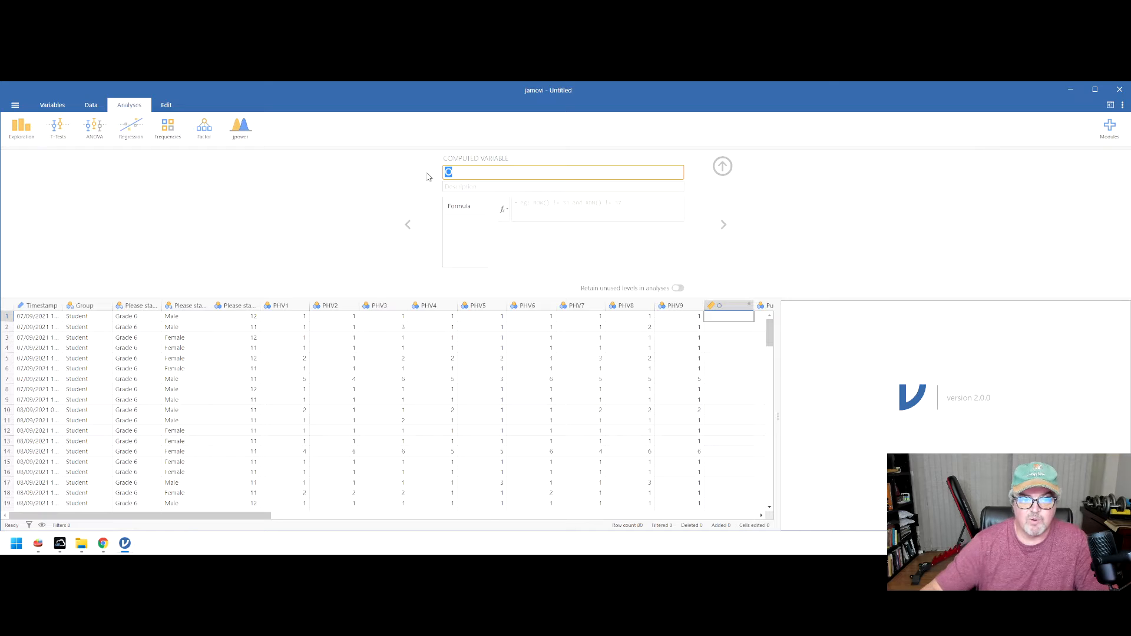
{"action": "type", "text": "PHV"}
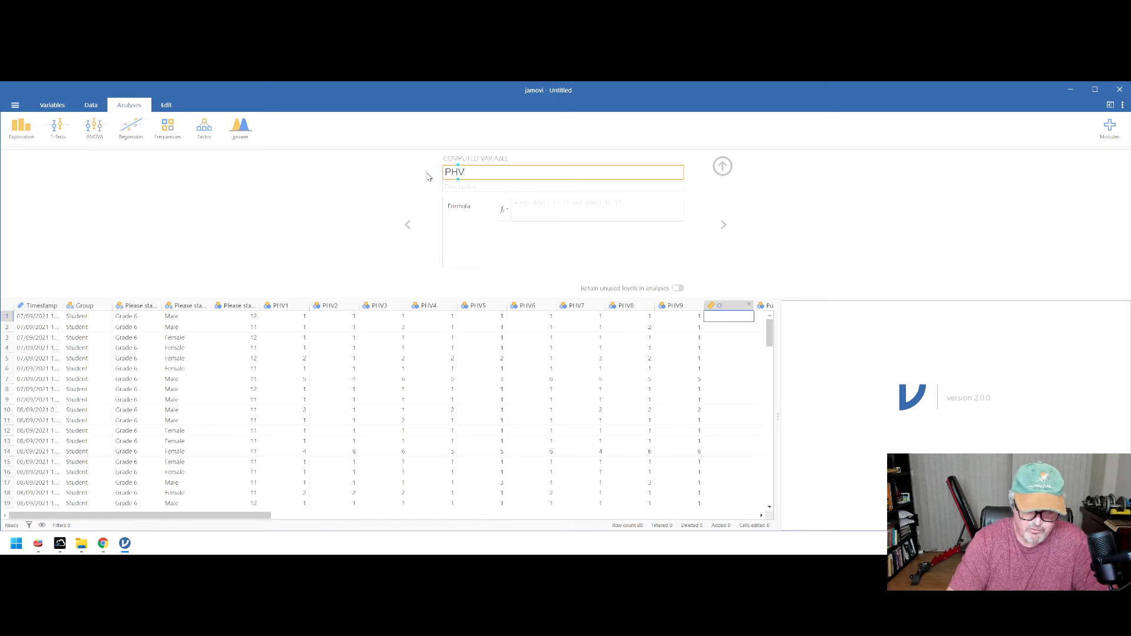
{"action": "type", "text": "-Avg"}
{"action": "key", "text": "Return"}
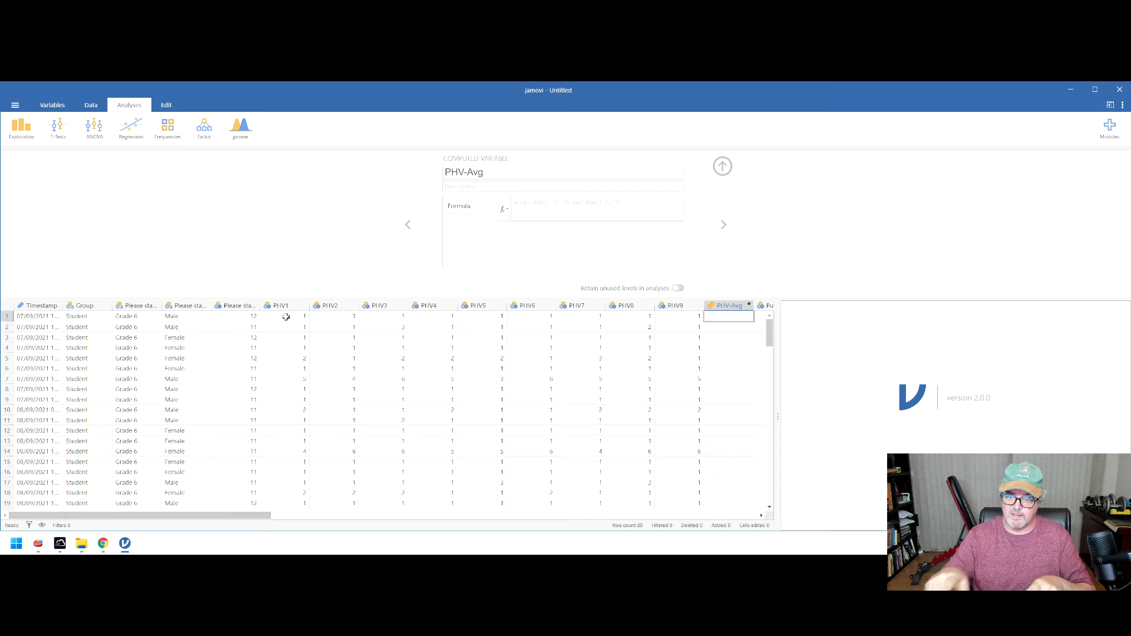
Step: Begin the PHV-Avg formula by inserting the SUM function
{"action": "left_click", "coordinate": [504, 211]}
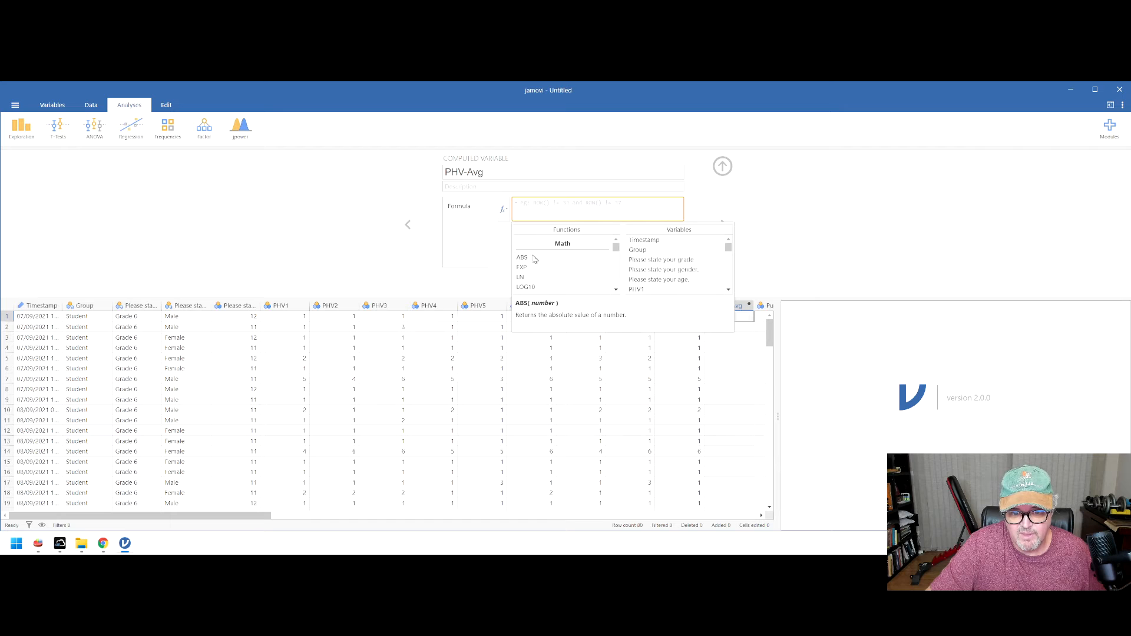
{"action": "scroll", "coordinate": [540, 270], "scroll_direction": "down", "scroll_amount": 1}
{"action": "scroll", "coordinate": [539, 270], "scroll_direction": "down", "scroll_amount": 5}
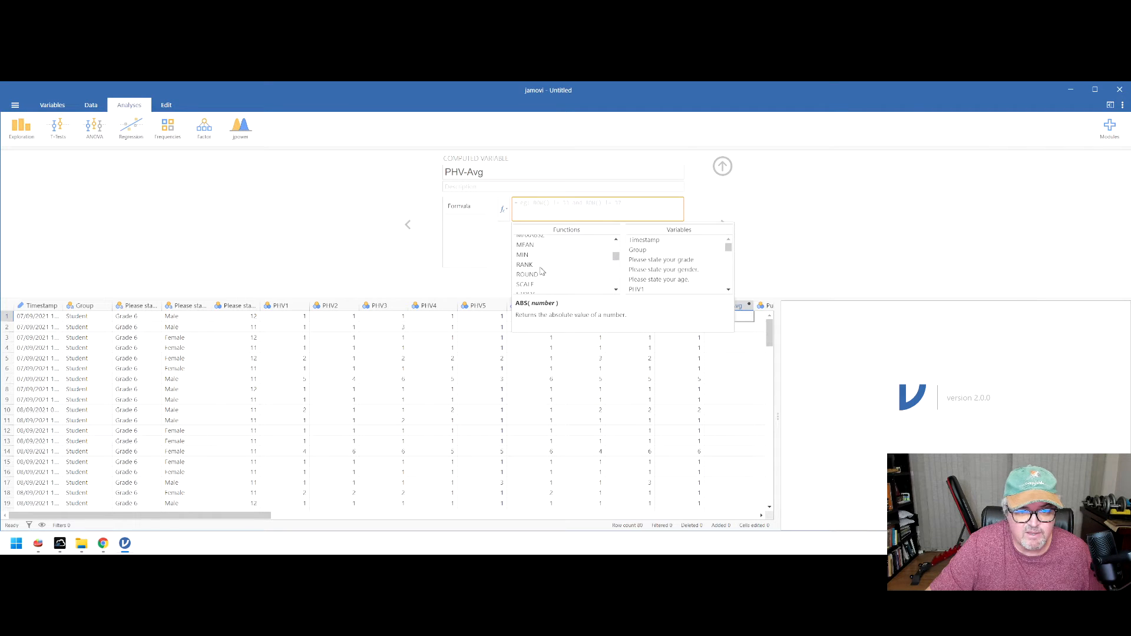
{"action": "left_click", "coordinate": [541, 257]}
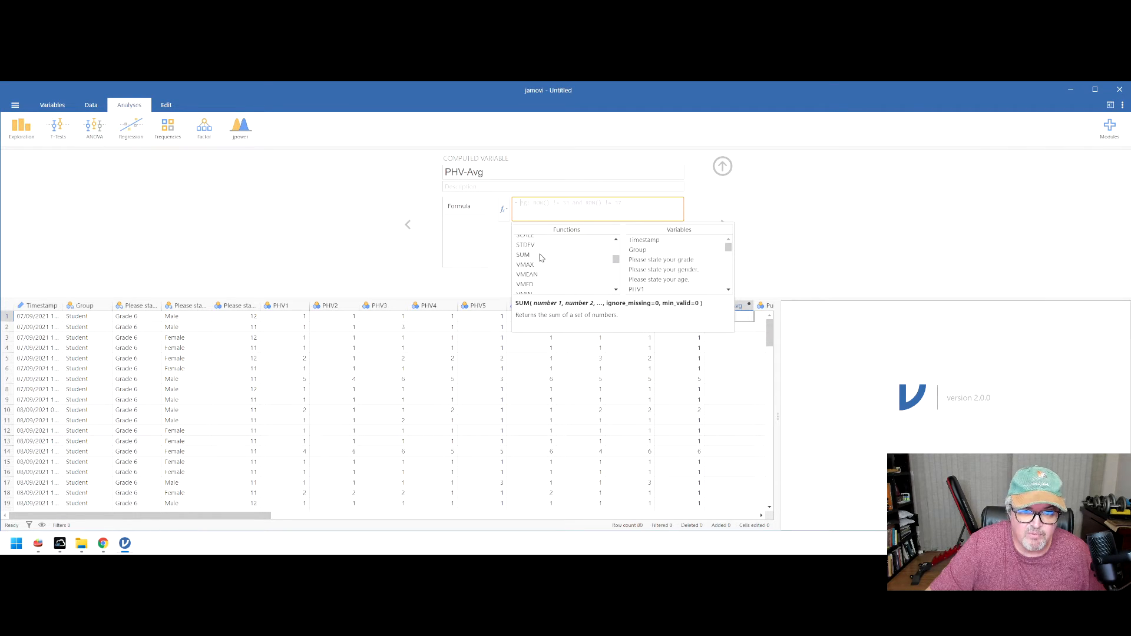
{"action": "double_click", "coordinate": [541, 255]}
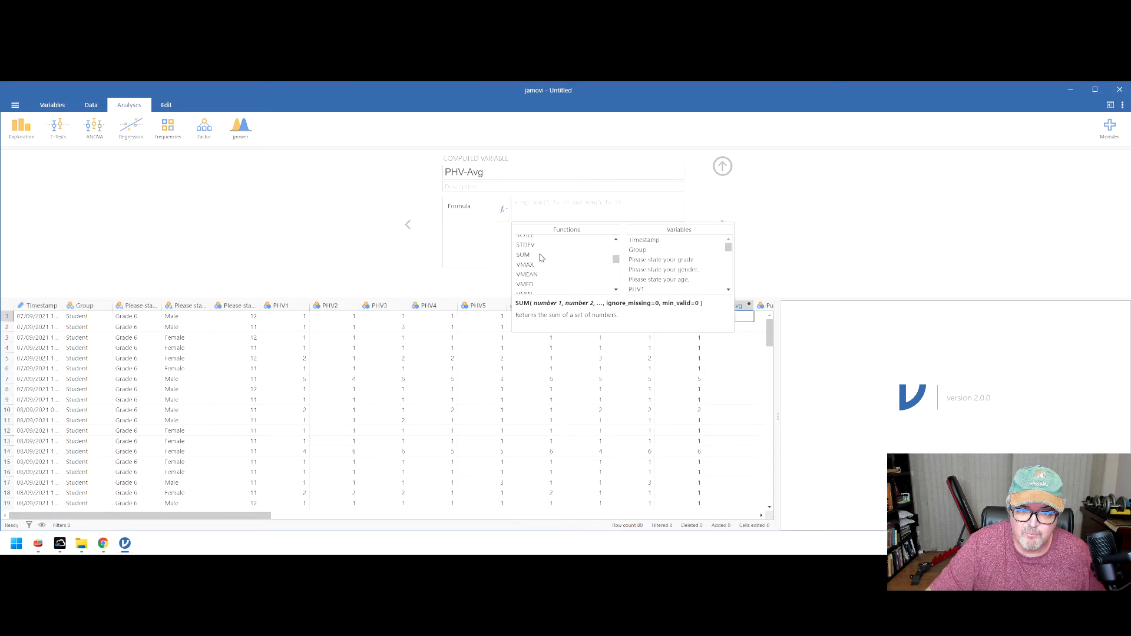
Step: Add PHV1, PHV2, PHV3, PHV4 and PHV5 as comma-separated arguments of the SUM function in the PHV-Avg formula
{"action": "scroll", "coordinate": [695, 261], "scroll_direction": "down", "scroll_amount": 1}
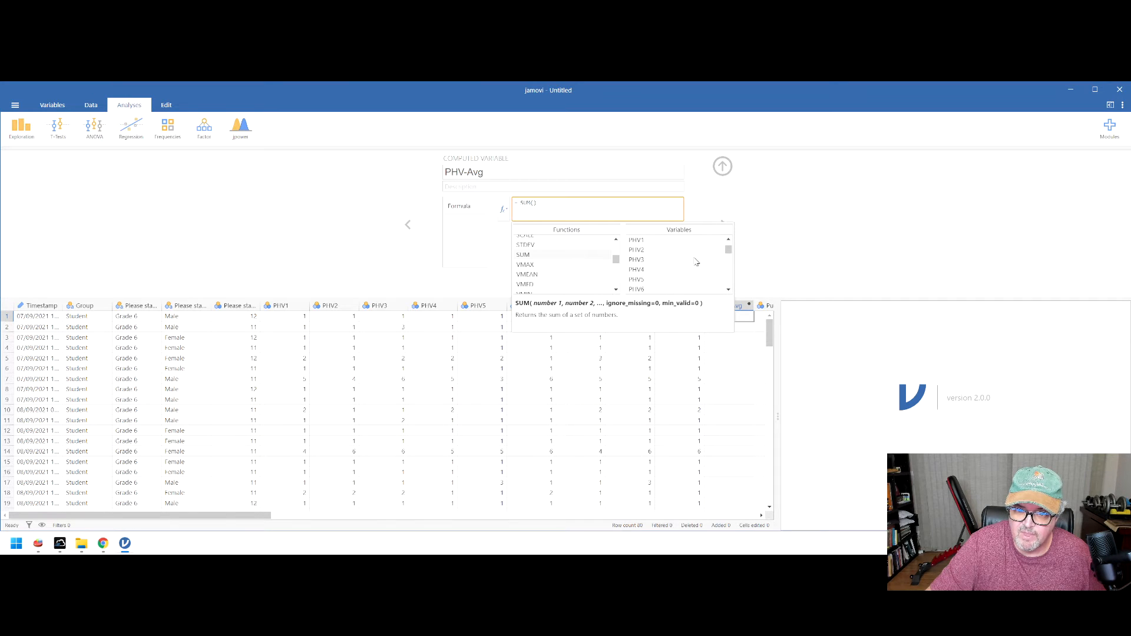
{"action": "double_click", "coordinate": [638, 240]}
{"action": "type", "text": ","}
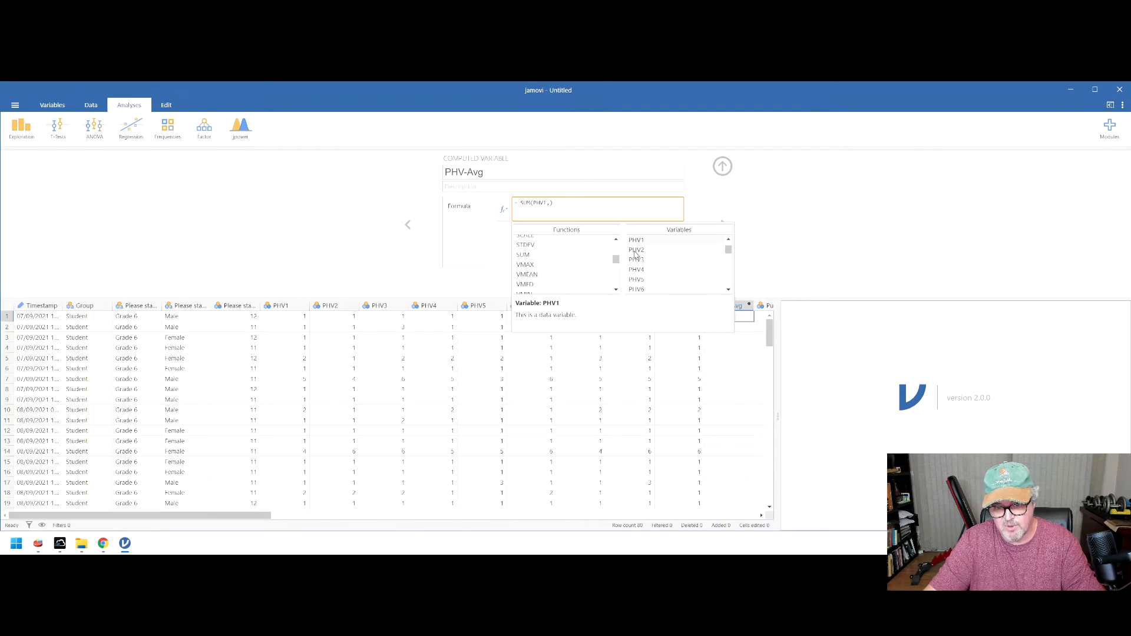
{"action": "double_click", "coordinate": [636, 251]}
{"action": "type", "text": ","}
{"action": "double_click", "coordinate": [637, 261]}
{"action": "double_click", "coordinate": [637, 271]}
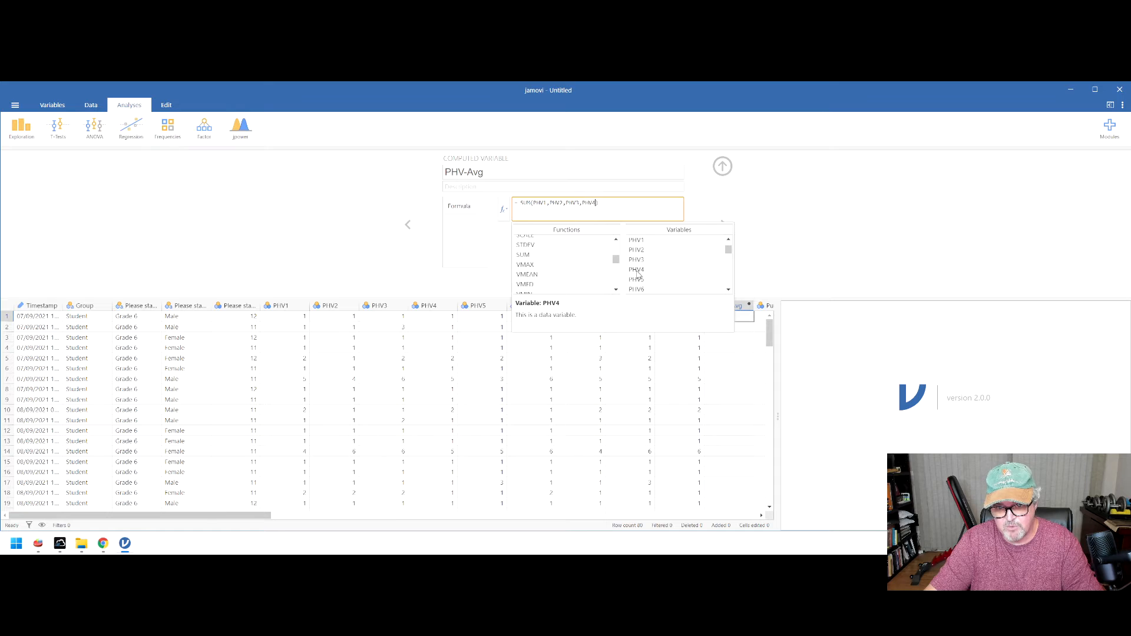
{"action": "type", "text": ","}
{"action": "double_click", "coordinate": [636, 280]}
{"action": "type", "text": ", PHV5,"}
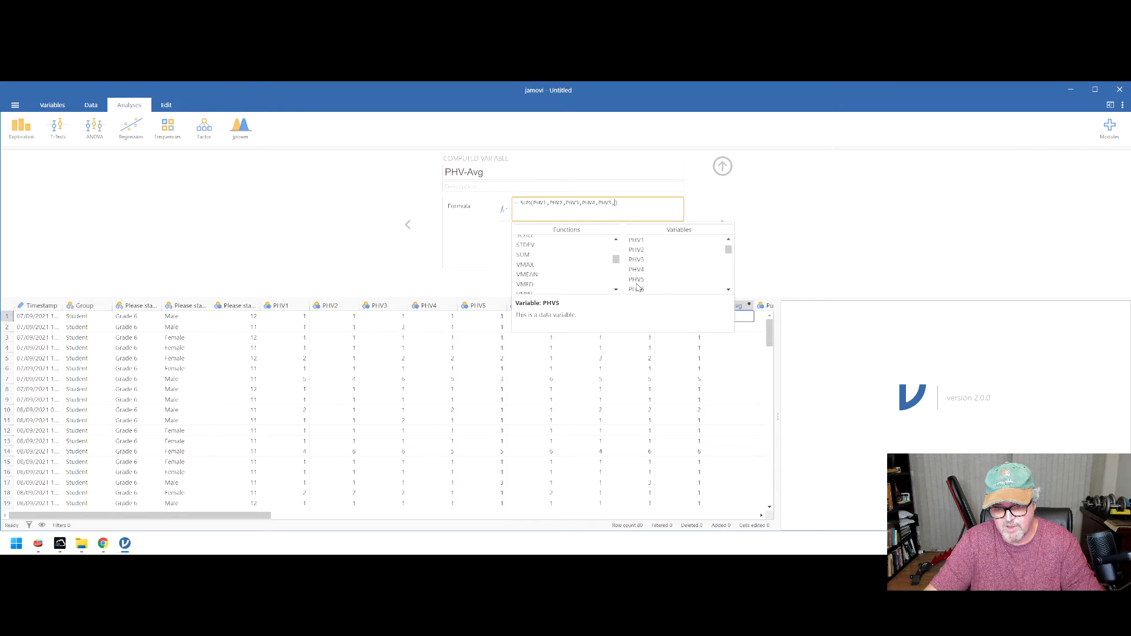
Step: Complete the PHV-Avg formula by adding PHV6, PHV7, PHV8 and PHV9 to the sum and dividing it by 9
{"action": "double_click", "coordinate": [637, 290]}
{"action": "type", "text": ","}
{"action": "scroll", "coordinate": [637, 289], "scroll_direction": "down", "scroll_amount": 2}
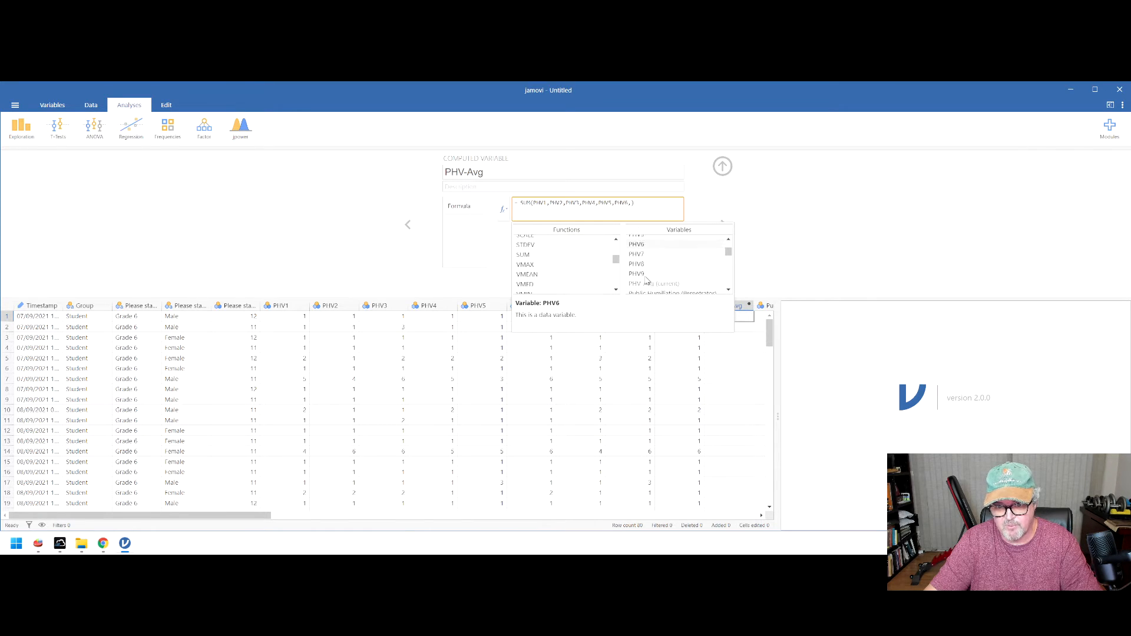
{"action": "double_click", "coordinate": [637, 251]}
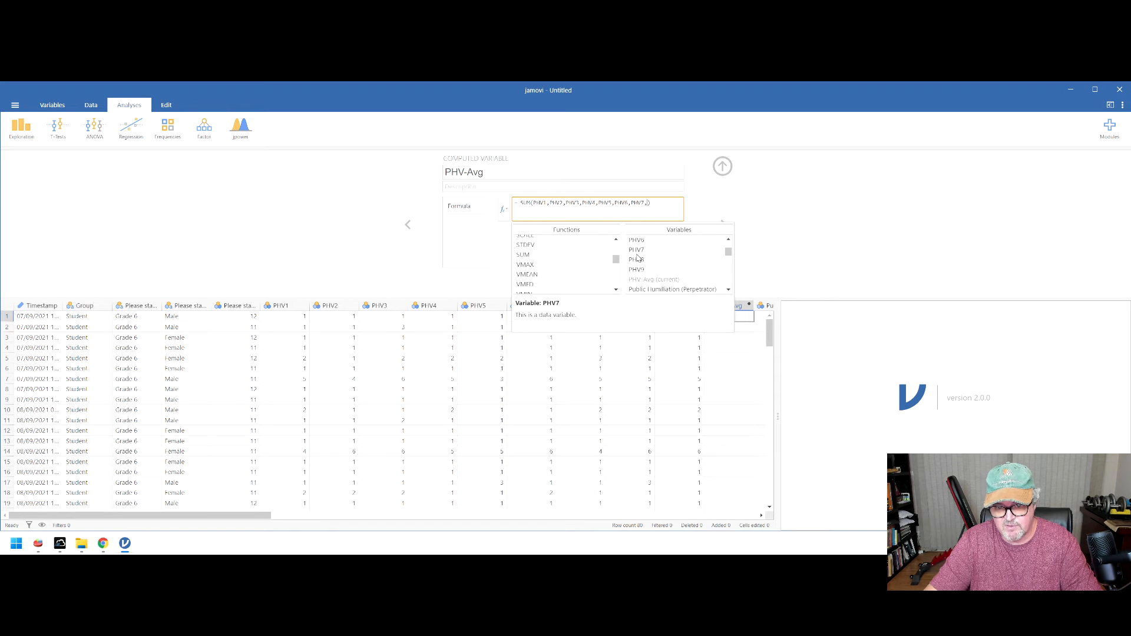
{"action": "double_click", "coordinate": [642, 261]}
{"action": "type", "text": ","}
{"action": "double_click", "coordinate": [637, 260]}
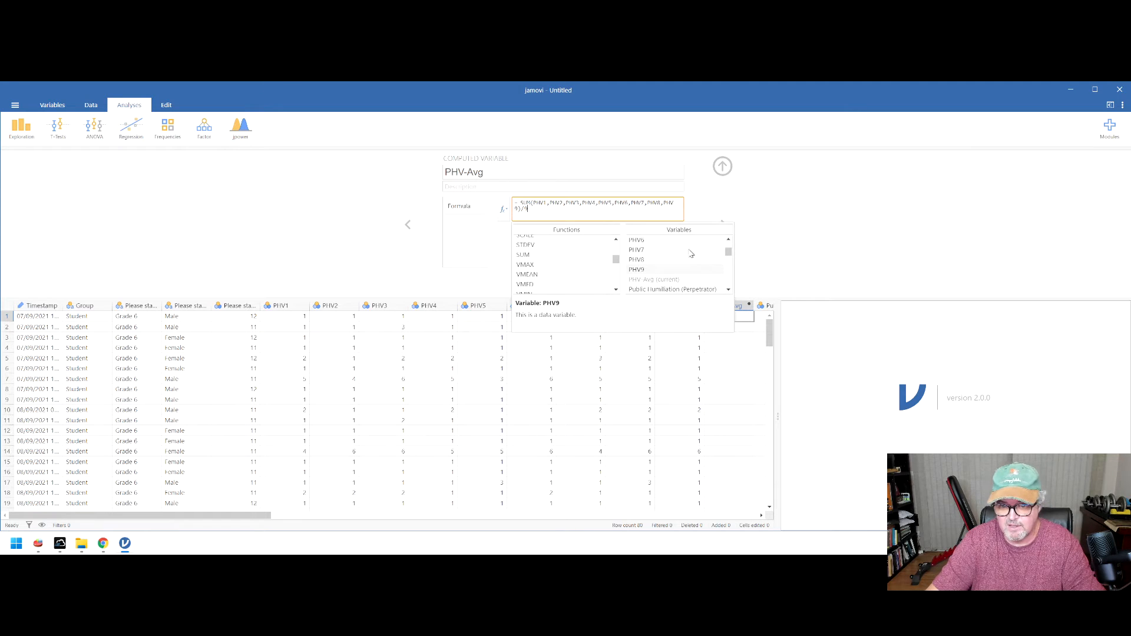
{"action": "key", "text": "Return"}
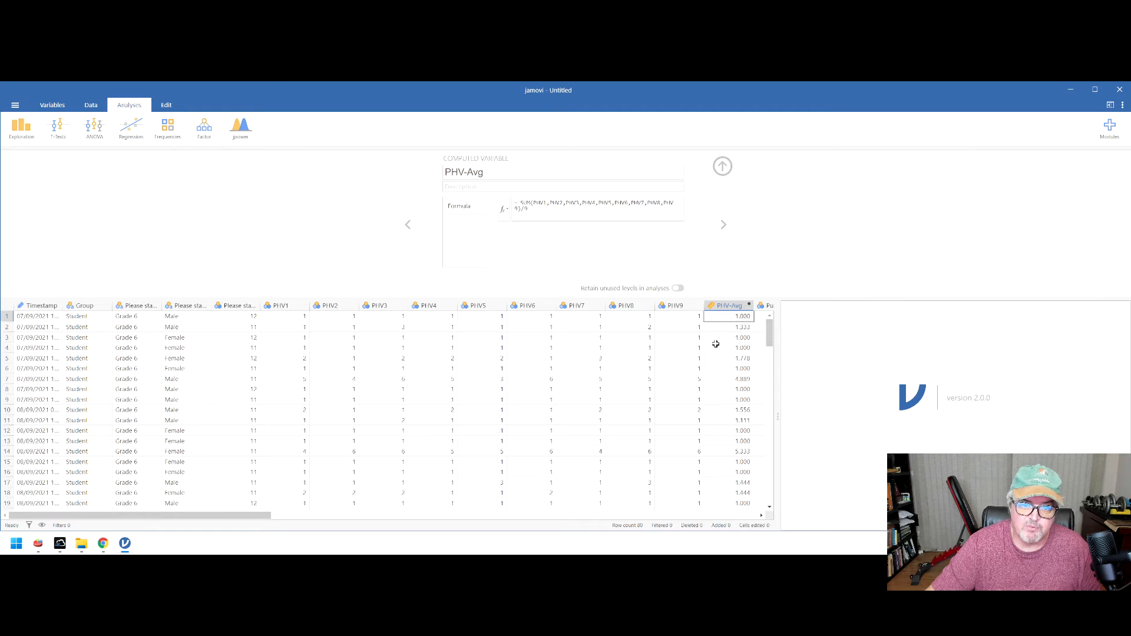
Step: Look over the remaining survey variables and the computed average columns in the Male & Female Victimization Scores data
{"action": "left_click_drag", "start_coordinate": [85, 516], "coordinate": [662, 508]}
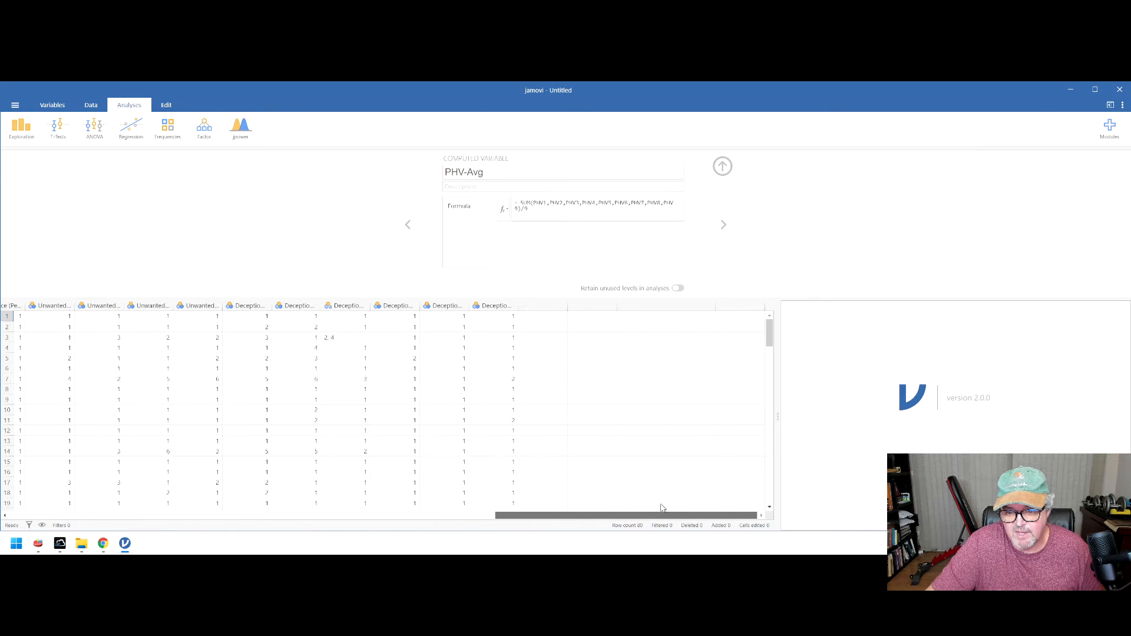
{"action": "left_click_drag", "start_coordinate": [580, 517], "coordinate": [448, 515]}
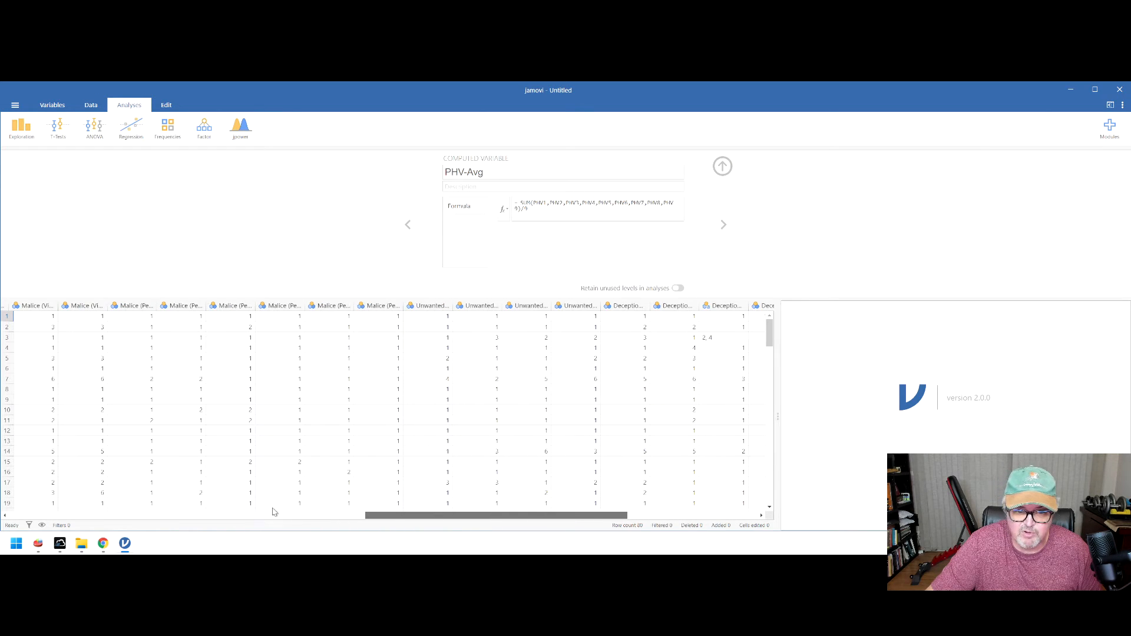
{"action": "left_click_drag", "start_coordinate": [273, 512], "coordinate": [189, 505]}
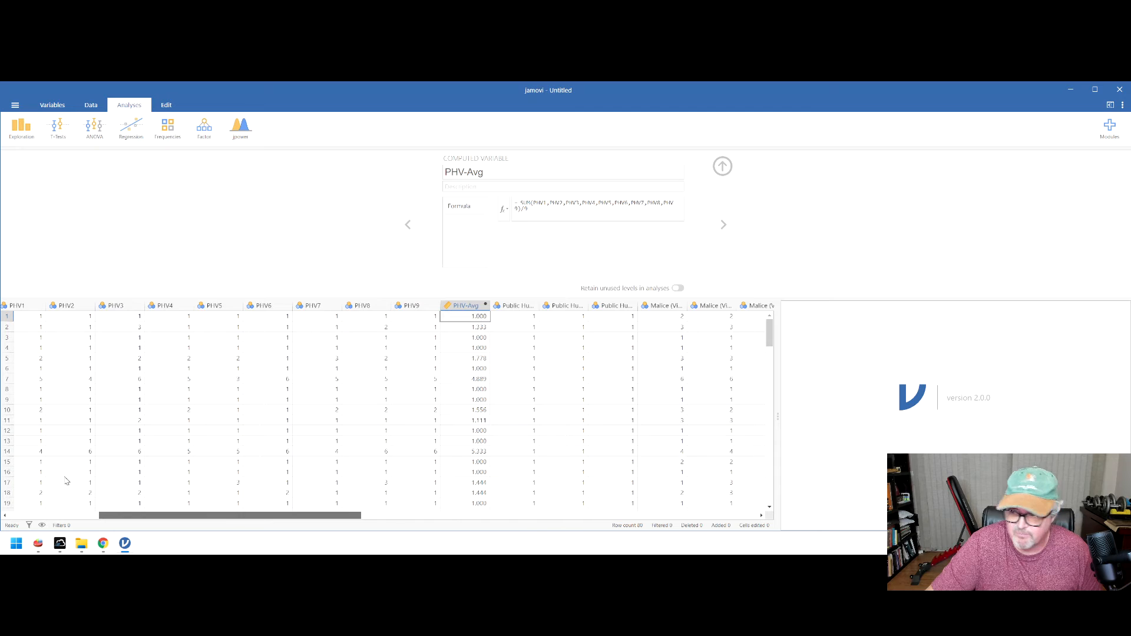
{"action": "scroll", "coordinate": [66, 481], "scroll_direction": "left", "scroll_amount": 5}
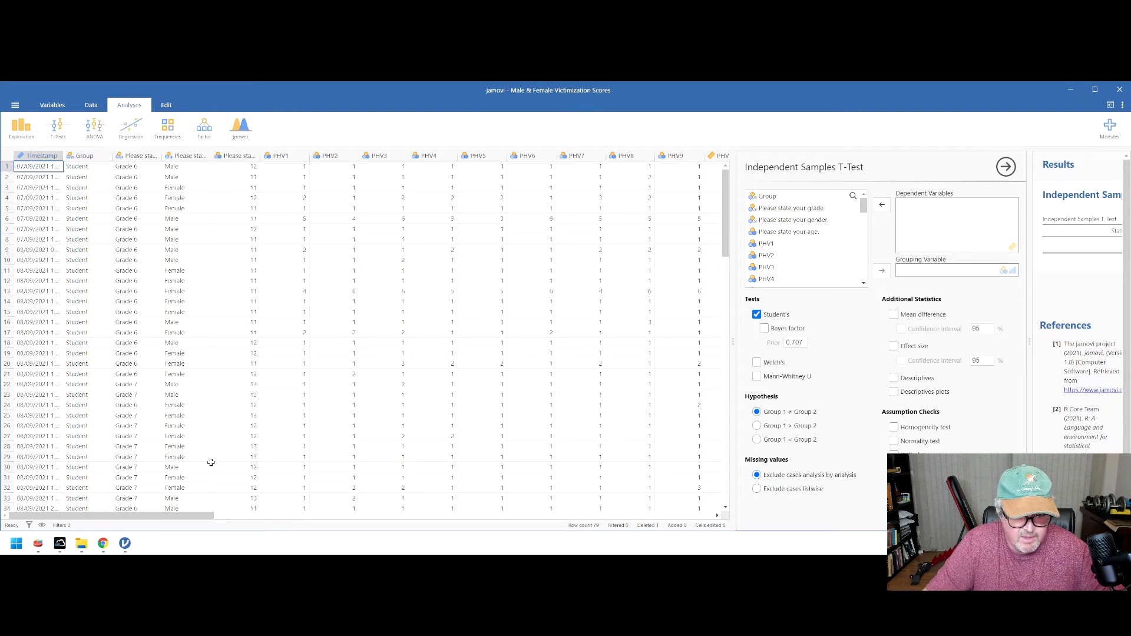
{"action": "left_click_drag", "start_coordinate": [152, 518], "coordinate": [346, 532]}
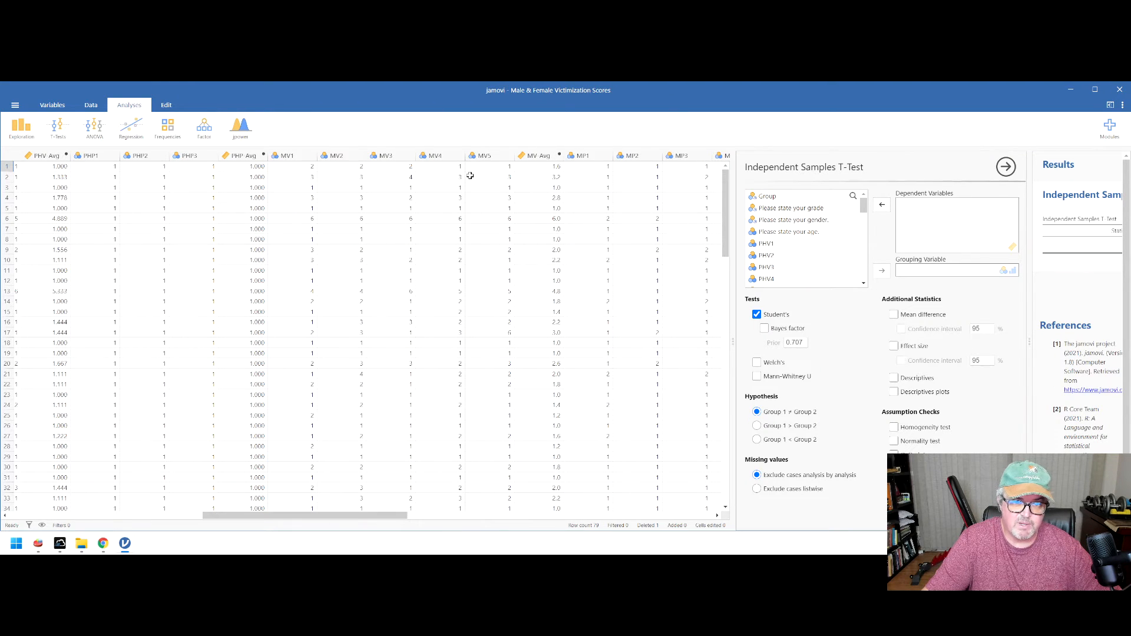
{"action": "left_click_drag", "start_coordinate": [356, 516], "coordinate": [18, 527]}
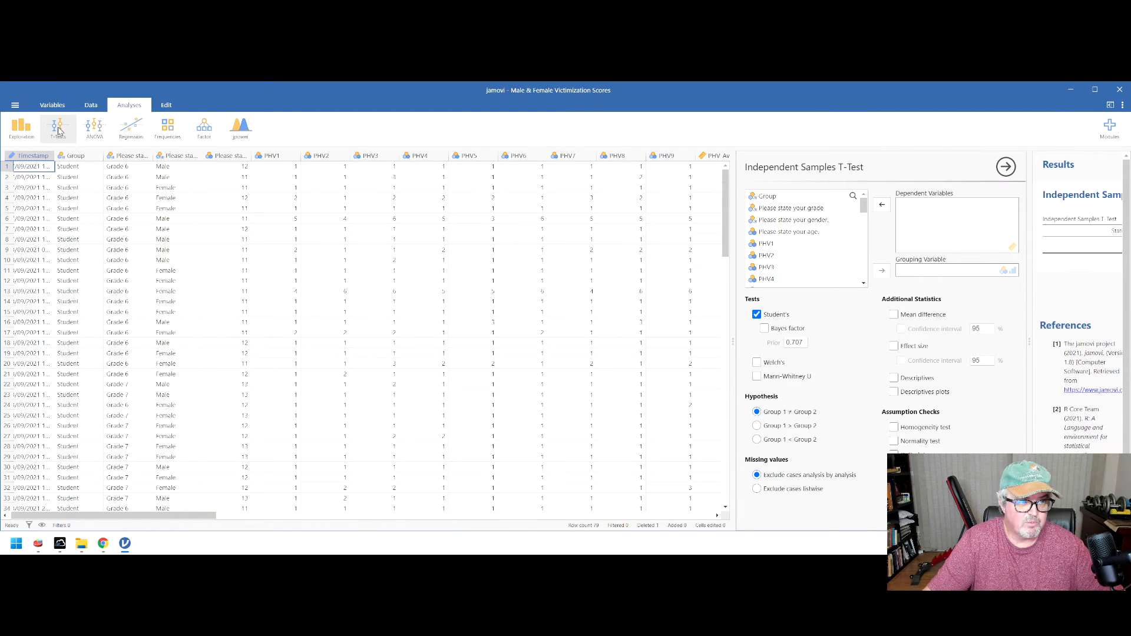
Step: Start an Independent Samples T-Test with "Please state your gender." as the grouping variable
{"action": "left_click", "coordinate": [57, 130]}
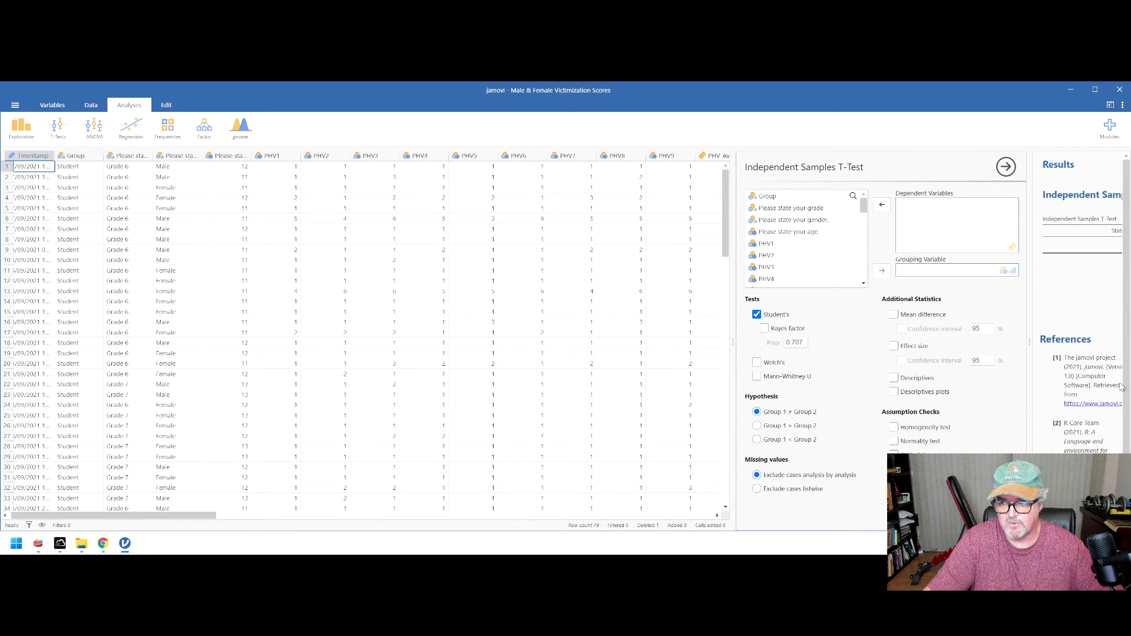
{"action": "left_click_drag", "start_coordinate": [731, 341], "coordinate": [257, 321]}
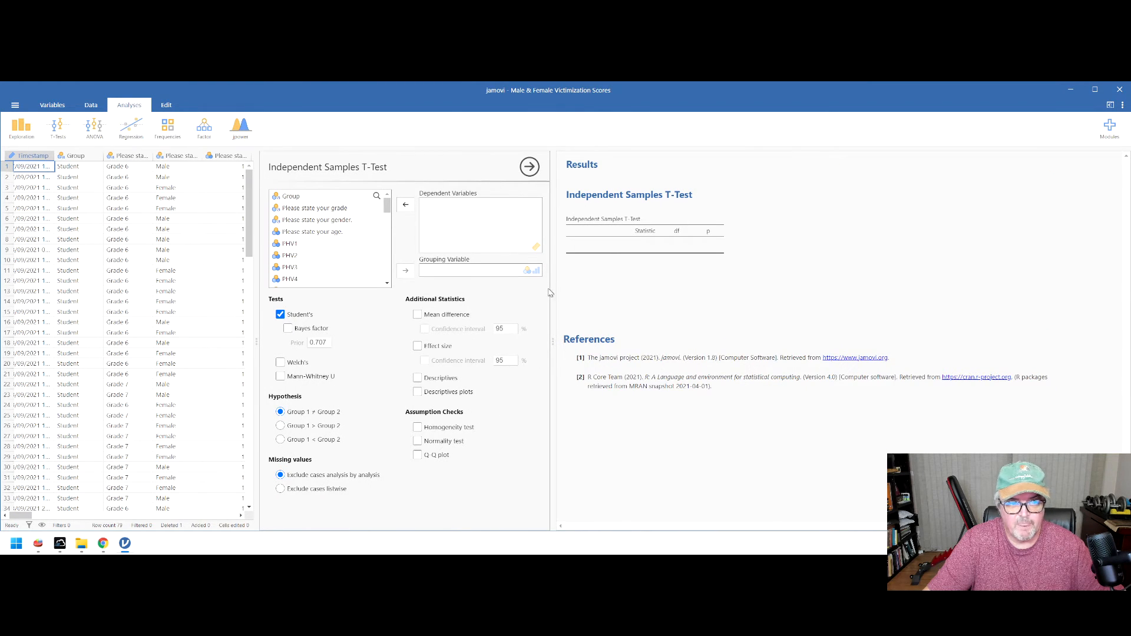
{"action": "left_click", "coordinate": [554, 346]}
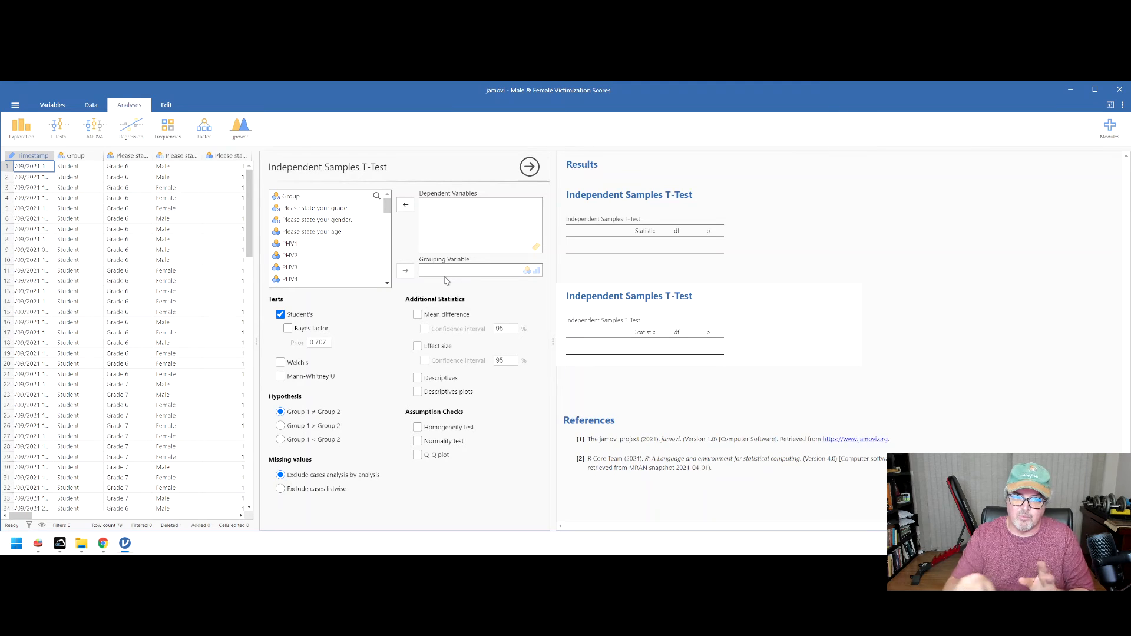
{"action": "left_click", "coordinate": [318, 220]}
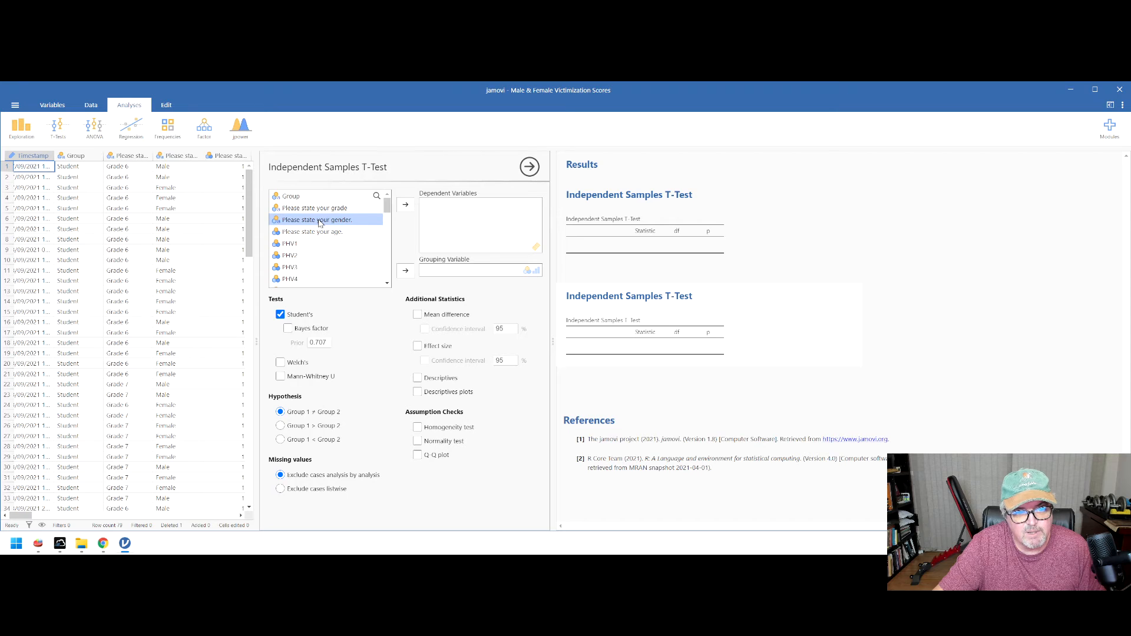
{"action": "left_click", "coordinate": [405, 272]}
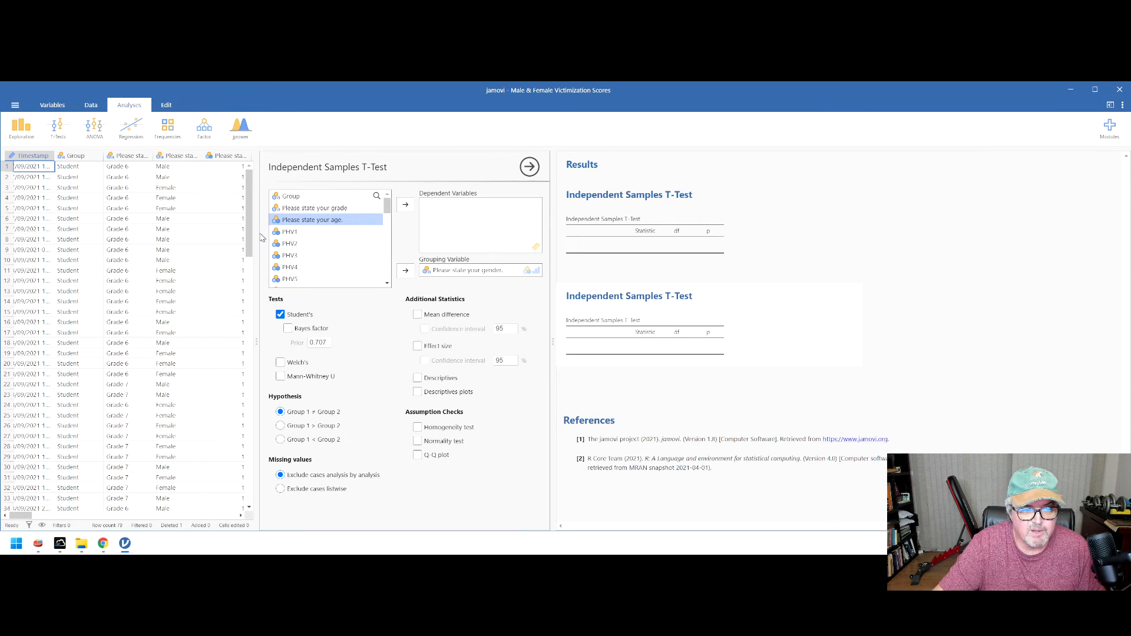
Step: Add PHV-Avg and MV-Avg as dependent variables of the t-test
{"action": "scroll", "coordinate": [318, 248], "scroll_direction": "down", "scroll_amount": 3}
{"action": "left_click", "coordinate": [303, 255]}
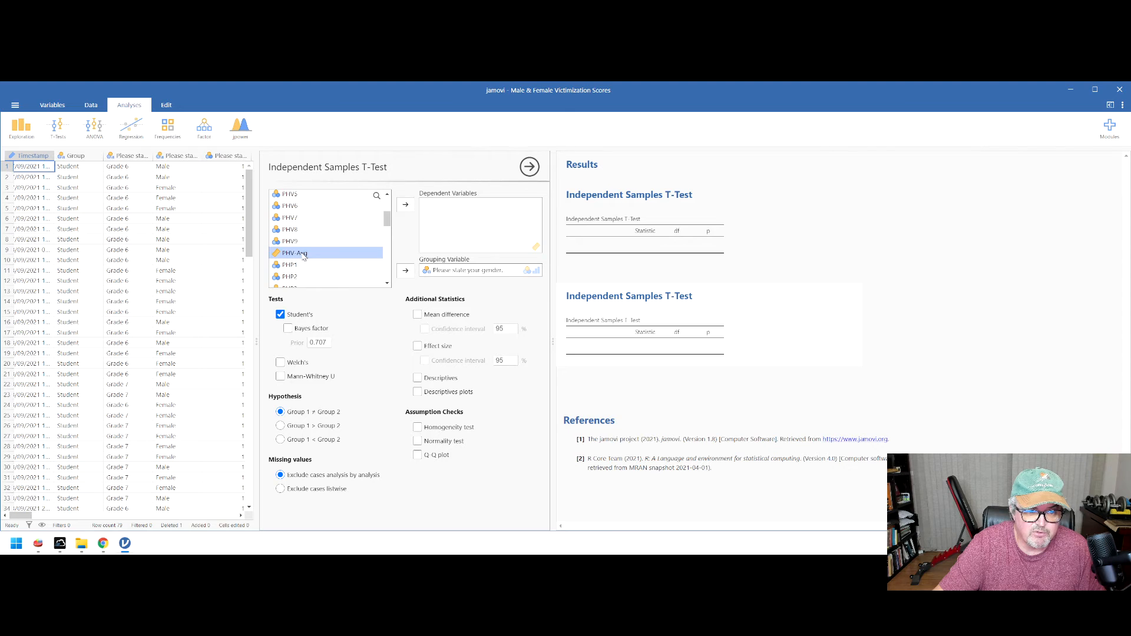
{"action": "left_click", "coordinate": [405, 204]}
{"action": "scroll", "coordinate": [348, 237], "scroll_direction": "down", "scroll_amount": 5}
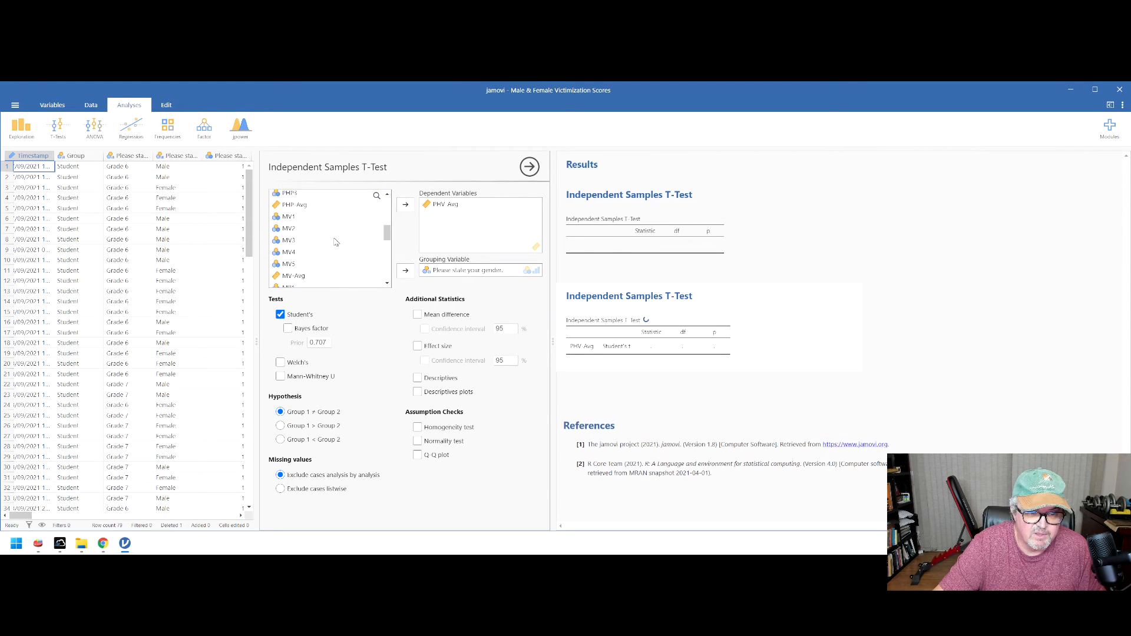
{"action": "left_click", "coordinate": [294, 261]}
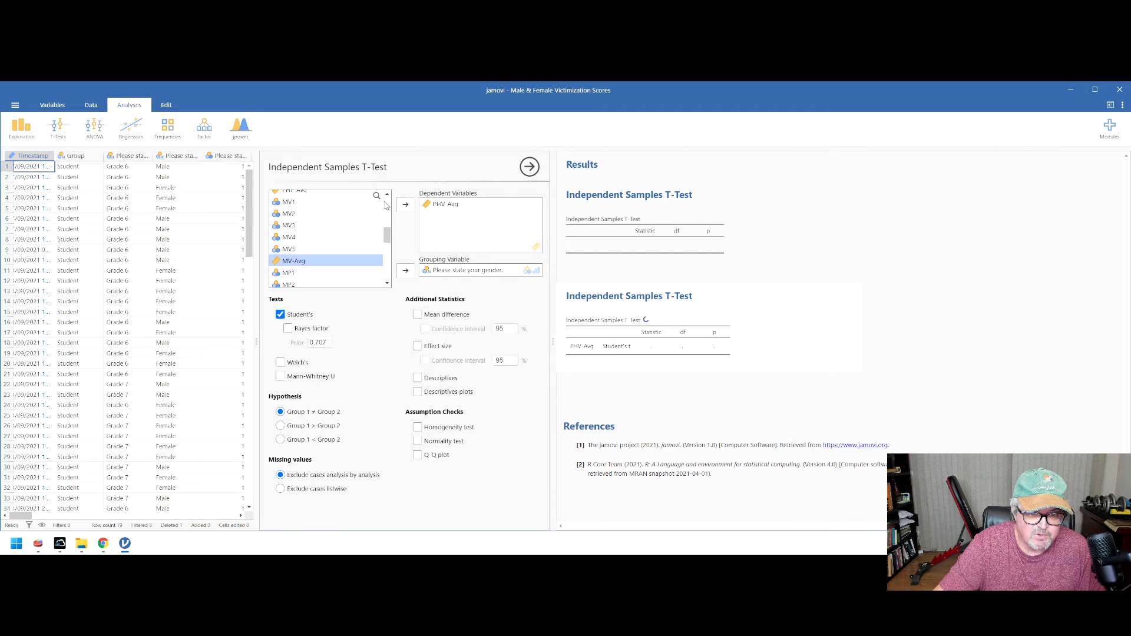
{"action": "left_click", "coordinate": [405, 206]}
Step: Add UCV-Avg and DV-Avg to the dependent variables of the t-test
{"action": "scroll", "coordinate": [330, 236], "scroll_direction": "down", "scroll_amount": 3}
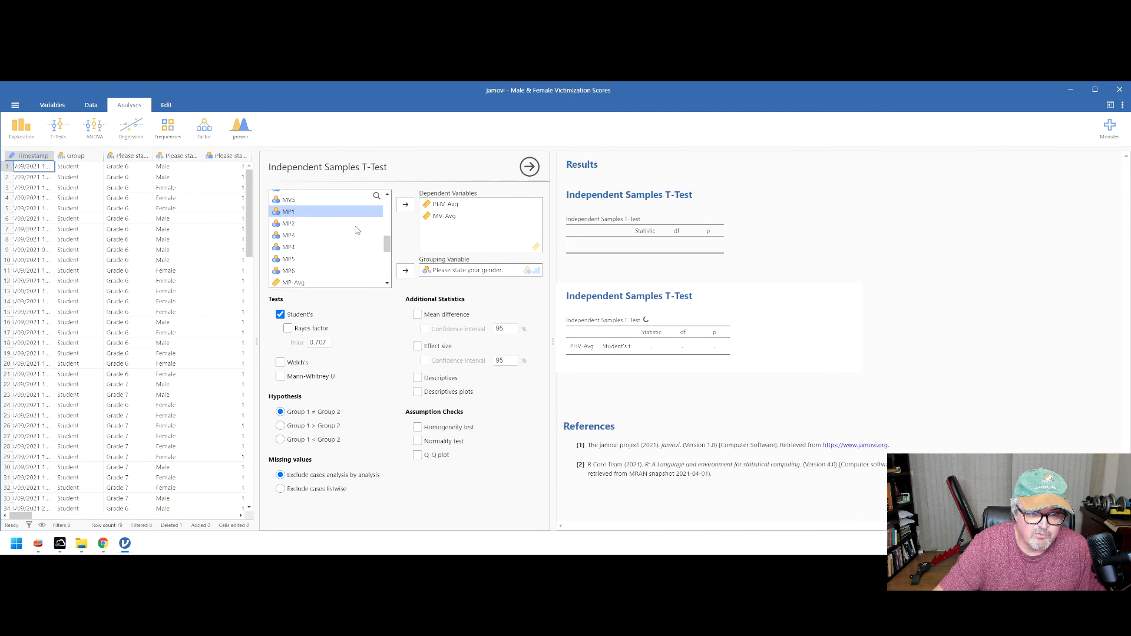
{"action": "scroll", "coordinate": [295, 236], "scroll_direction": "down", "scroll_amount": 2}
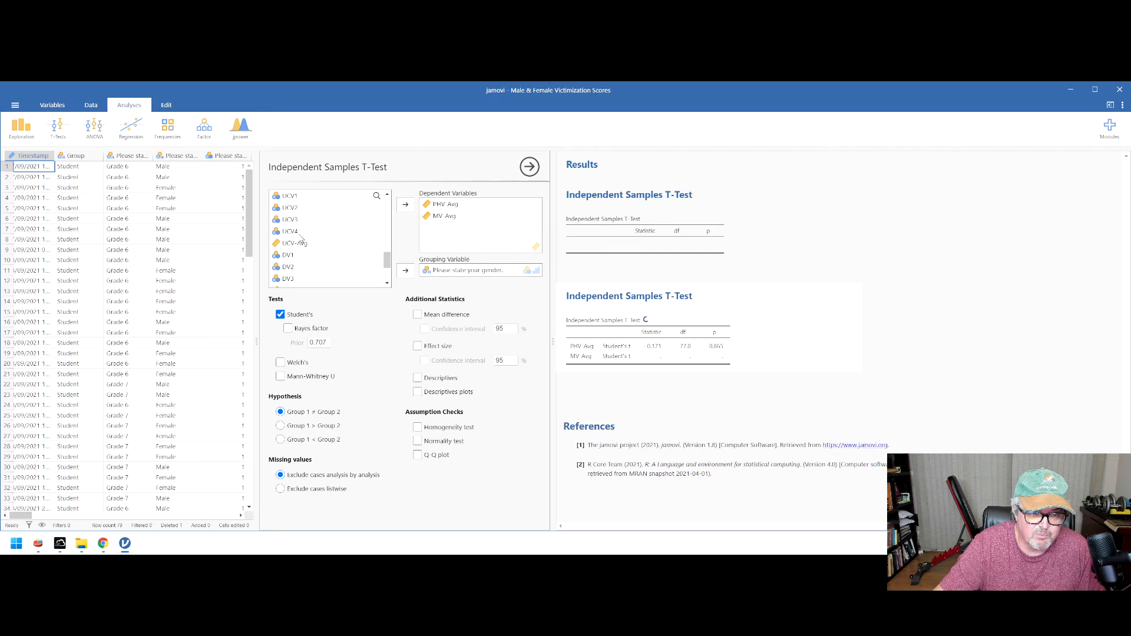
{"action": "left_click", "coordinate": [298, 244]}
{"action": "left_click", "coordinate": [406, 205]}
{"action": "scroll", "coordinate": [290, 253], "scroll_direction": "down", "scroll_amount": 3}
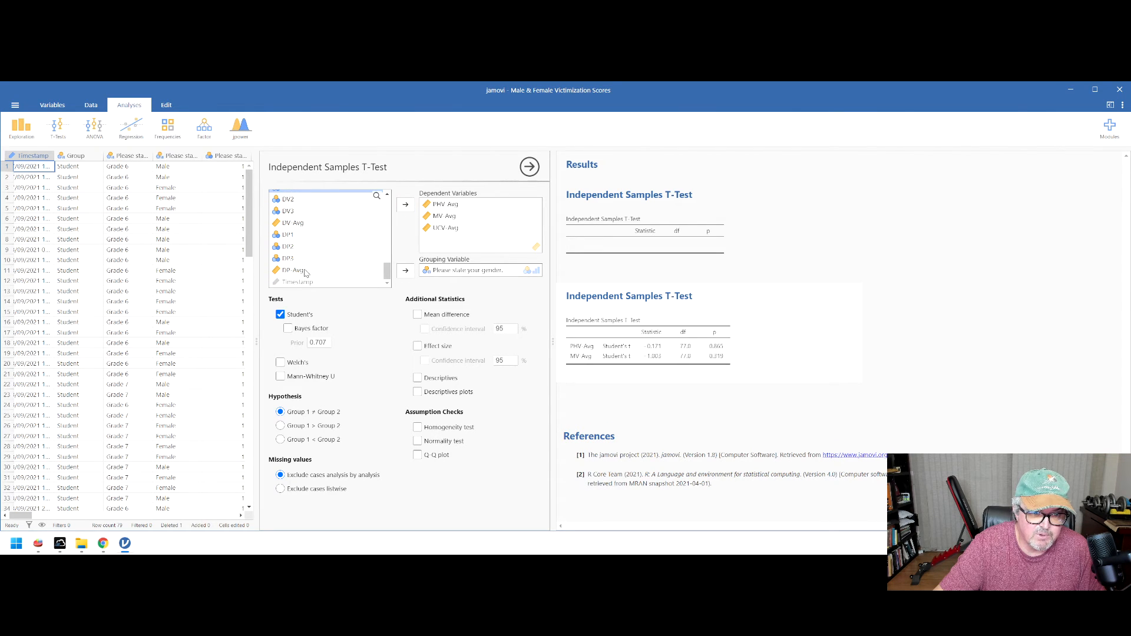
{"action": "left_click", "coordinate": [293, 226]}
{"action": "left_click", "coordinate": [405, 204]}
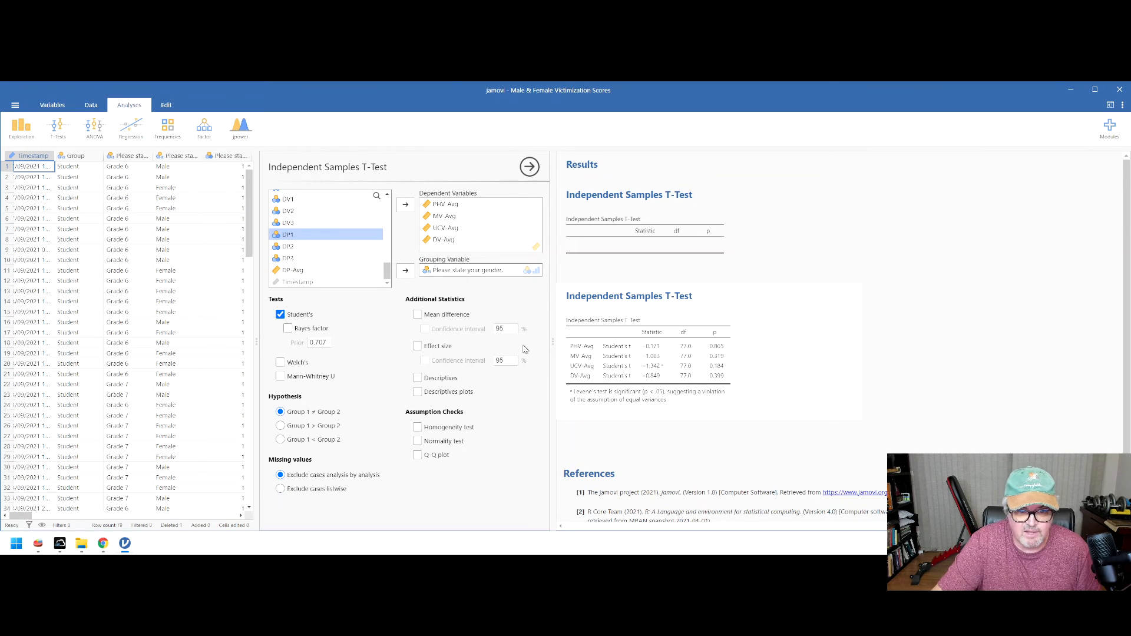
Step: Include the mean difference, descriptives and homogeneity test in the t-test output
{"action": "left_click", "coordinate": [418, 315]}
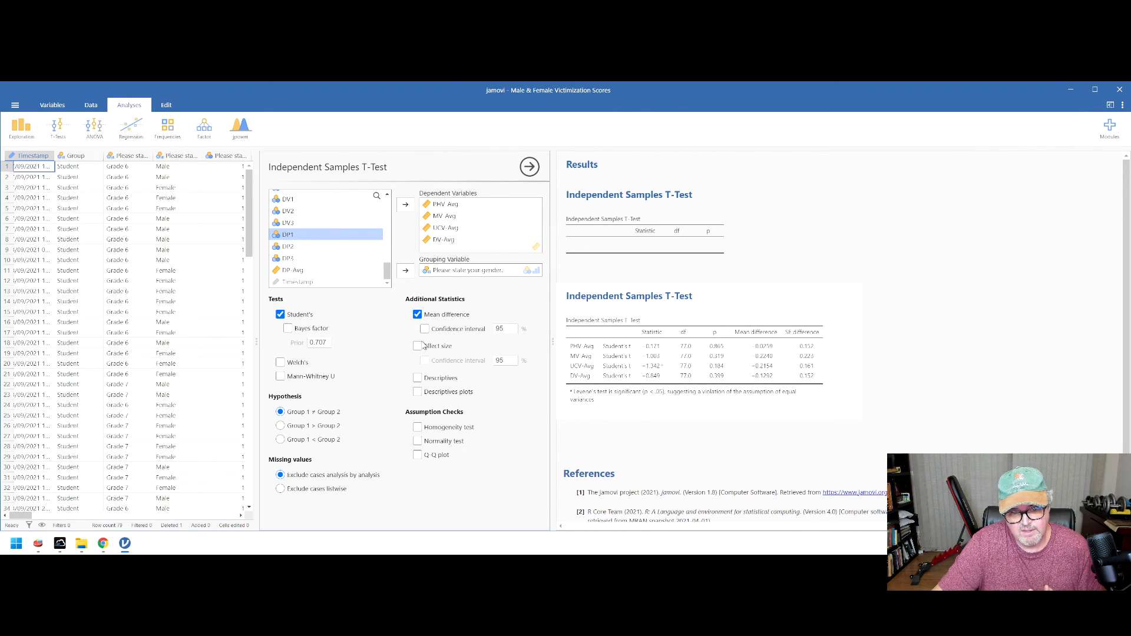
{"action": "left_click", "coordinate": [417, 378]}
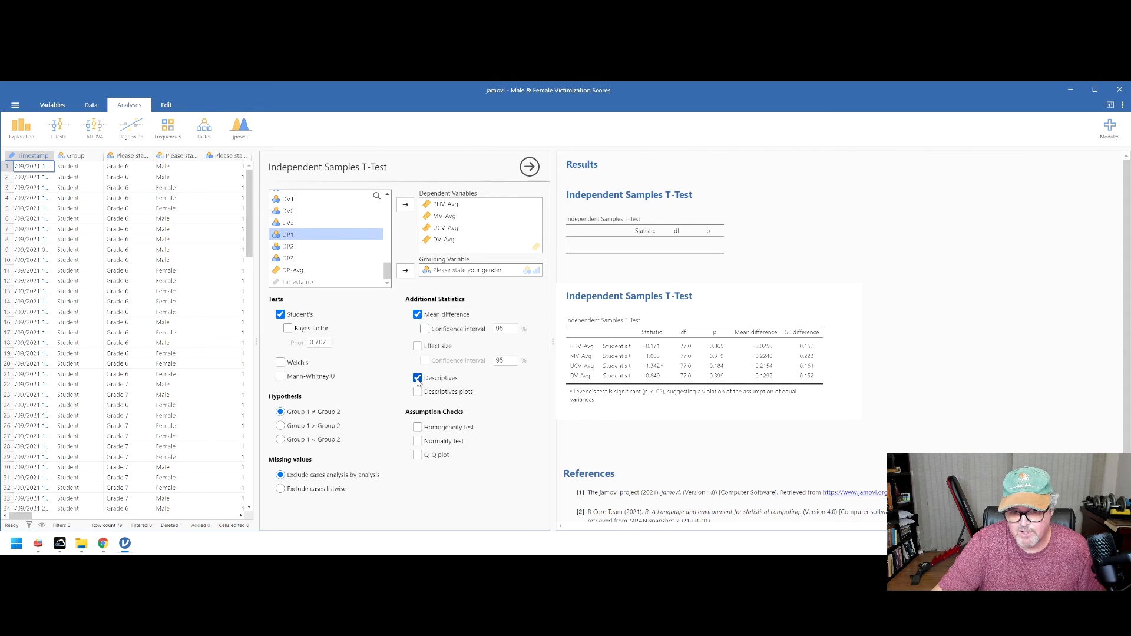
{"action": "left_click", "coordinate": [417, 428]}
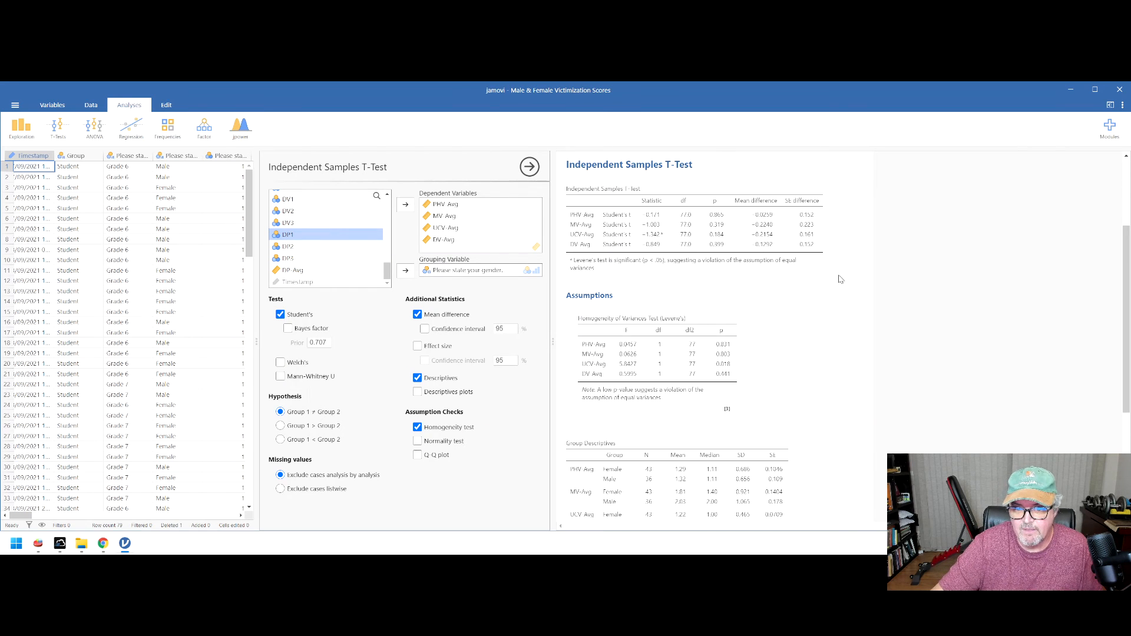
Step: Examine the t-test results, Levene's homogeneity test and the group descriptives for female and male students
{"action": "scroll", "coordinate": [840, 277], "scroll_direction": "down", "scroll_amount": 2}
{"action": "scroll", "coordinate": [722, 275], "scroll_direction": "down", "scroll_amount": 5}
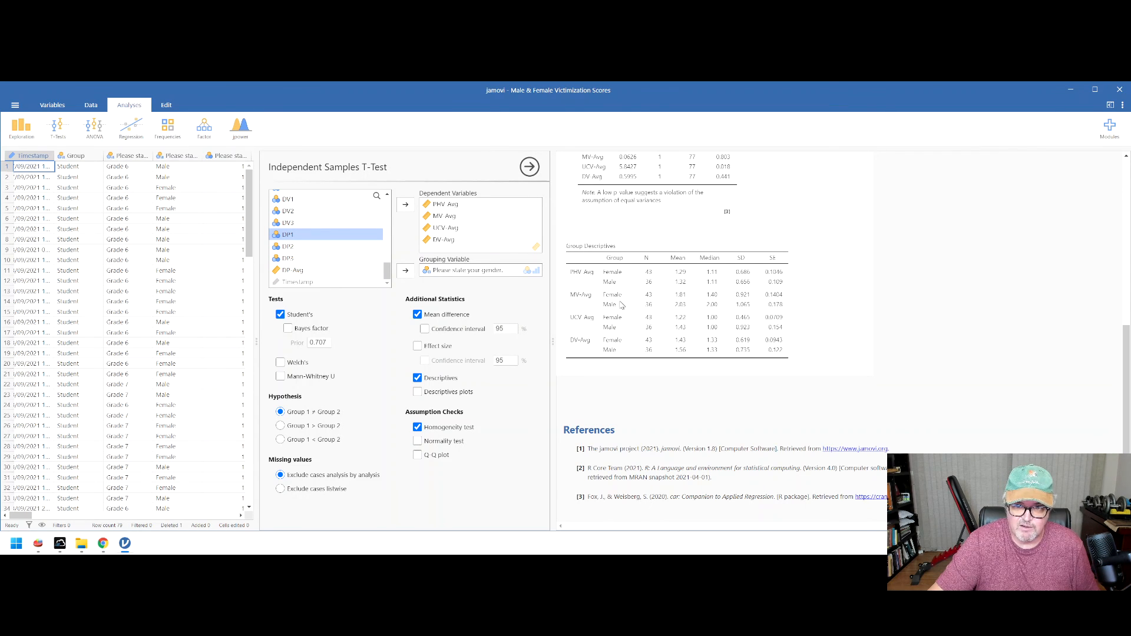
{"action": "scroll", "coordinate": [620, 305], "scroll_direction": "up", "scroll_amount": 3}
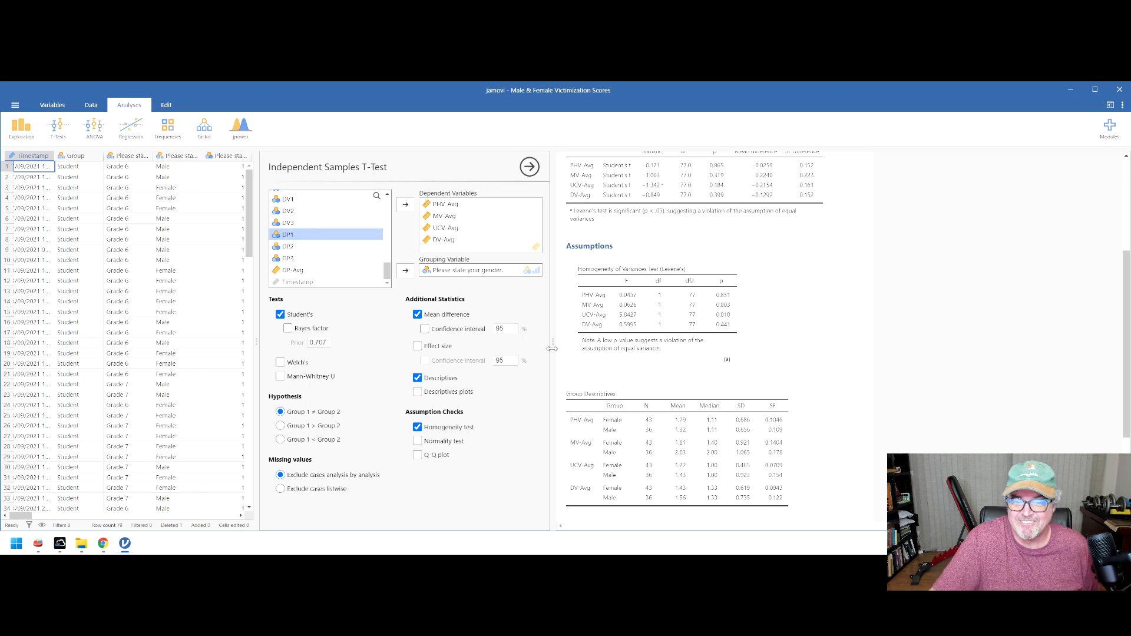
{"action": "scroll", "coordinate": [615, 335], "scroll_direction": "up", "scroll_amount": 3}
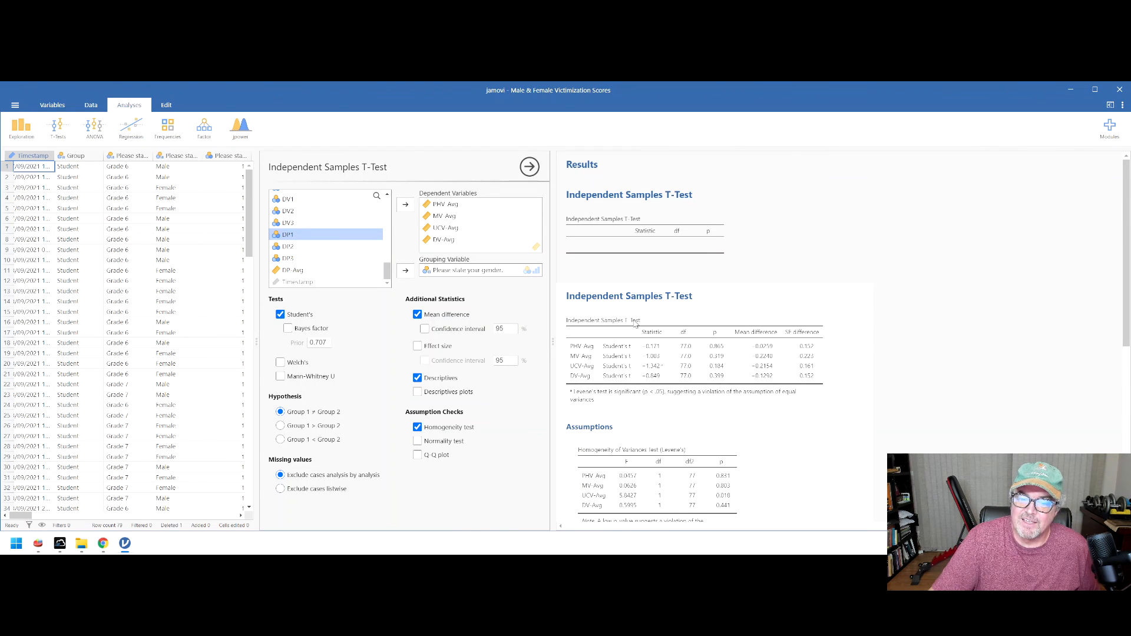
{"action": "scroll", "coordinate": [746, 337], "scroll_direction": "down", "scroll_amount": 3}
{"action": "scroll", "coordinate": [746, 337], "scroll_direction": "down", "scroll_amount": 2}
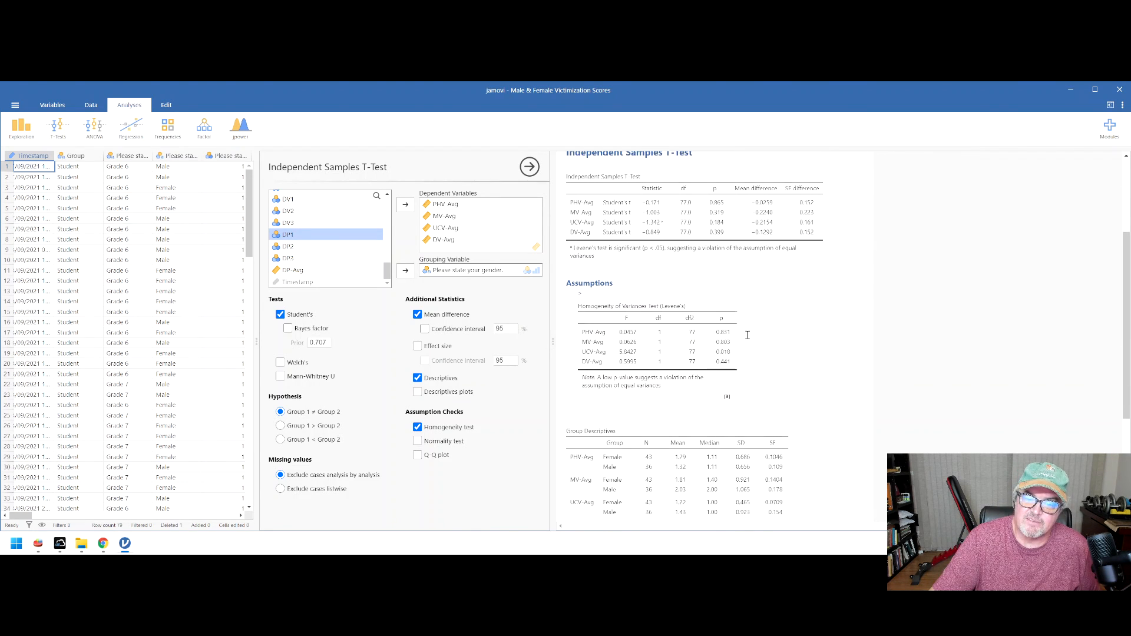